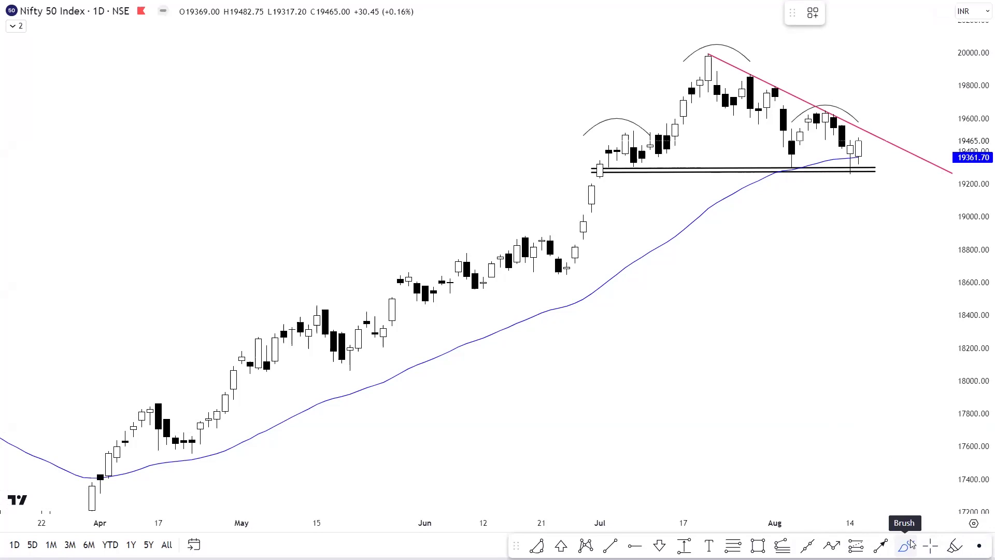
Brush a short horizontal mark along the neckline support in mid-August and draw an arrow pointing up at the 14 August low.
left_click(912, 544)
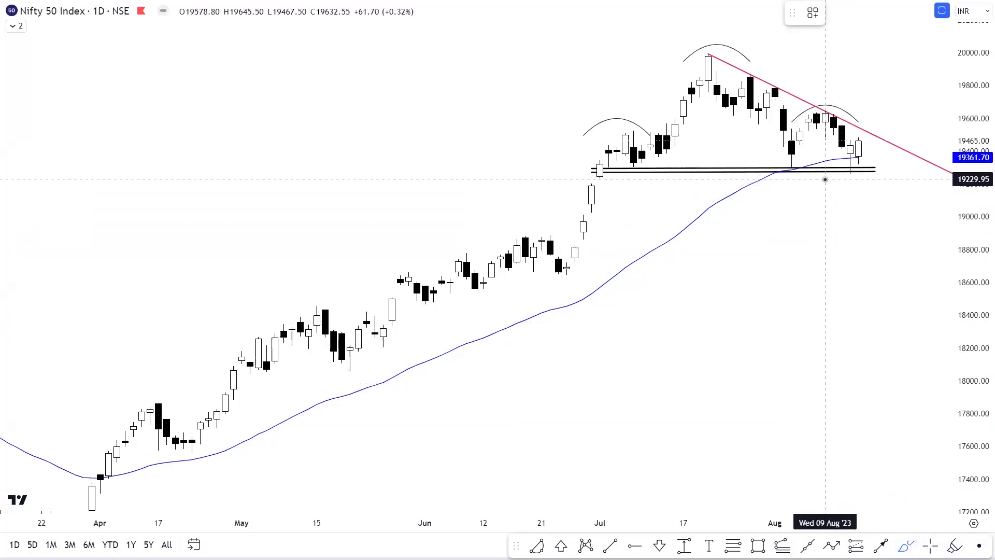
left_click_drag(825, 171, 859, 171)
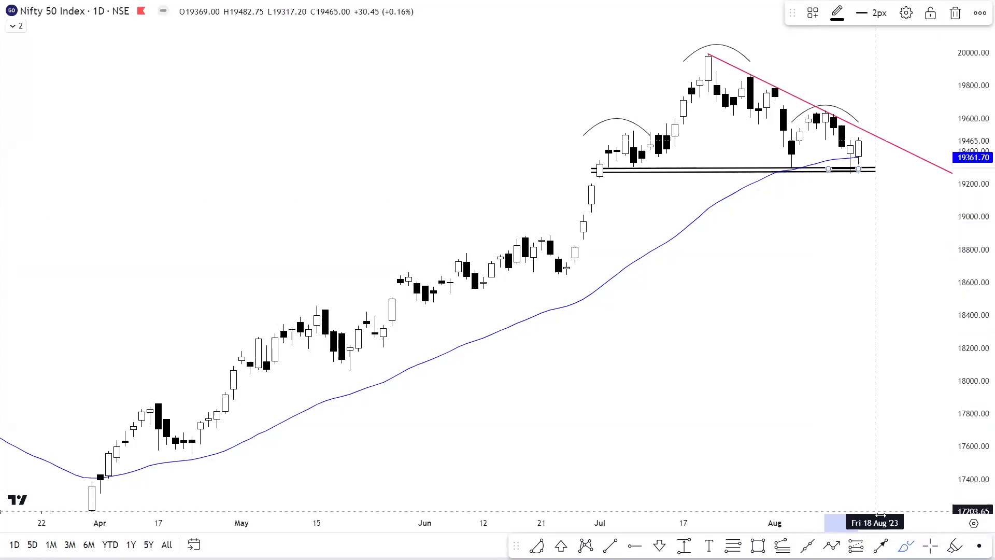
left_click(880, 546)
left_click(825, 203)
left_click(849, 180)
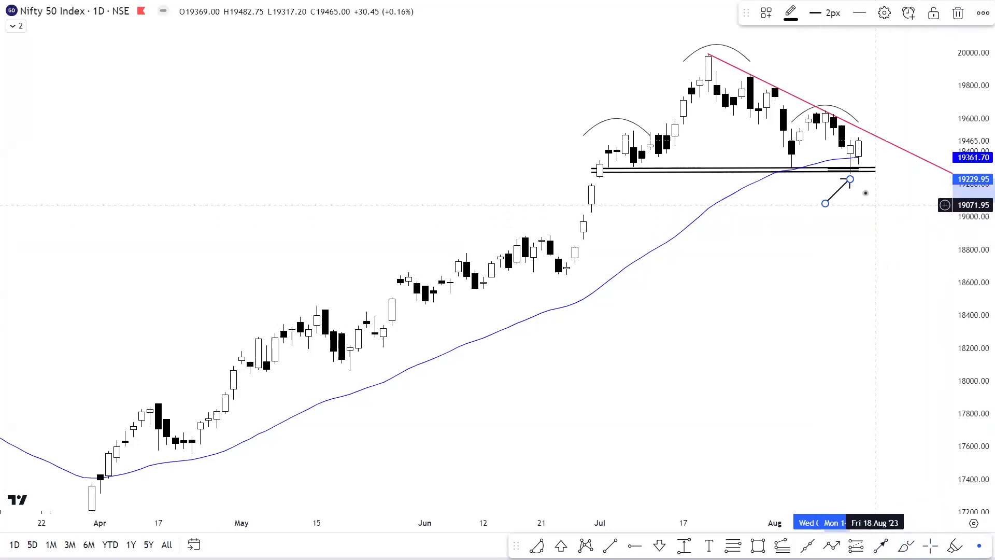
Brush short horizontal marks at about 19530 on the falling trendline and at about 19260 just below the neckline.
left_click(905, 544)
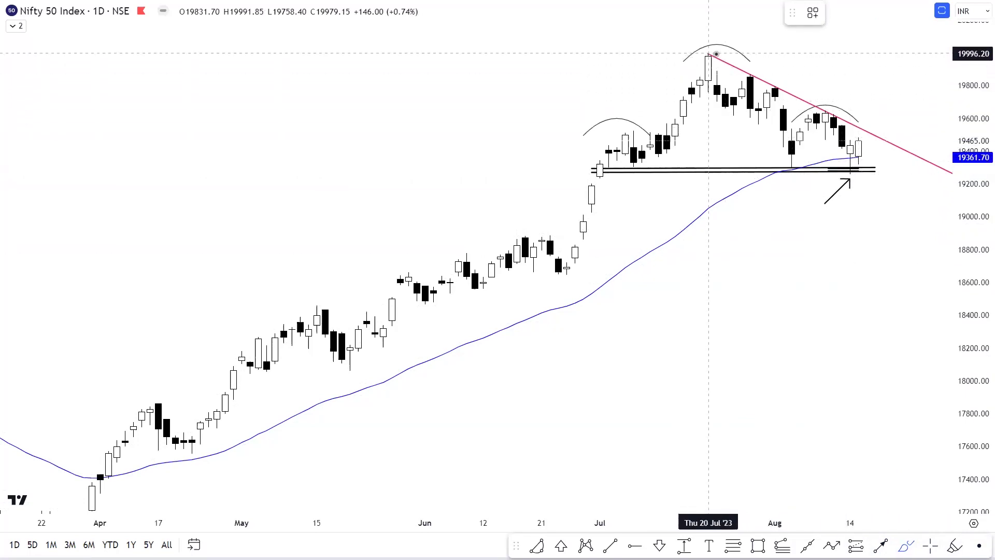
left_click(853, 130)
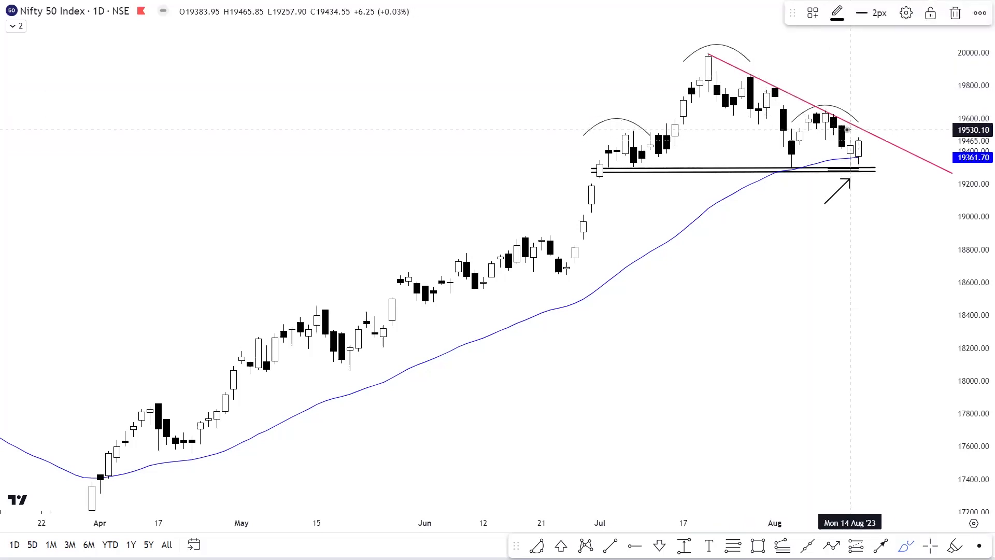
left_click(874, 130)
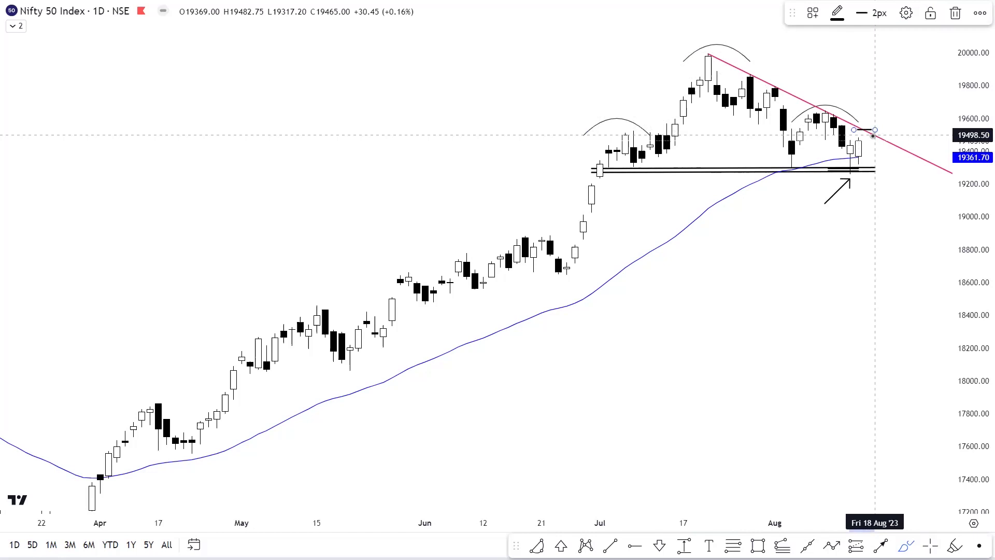
left_click(870, 174)
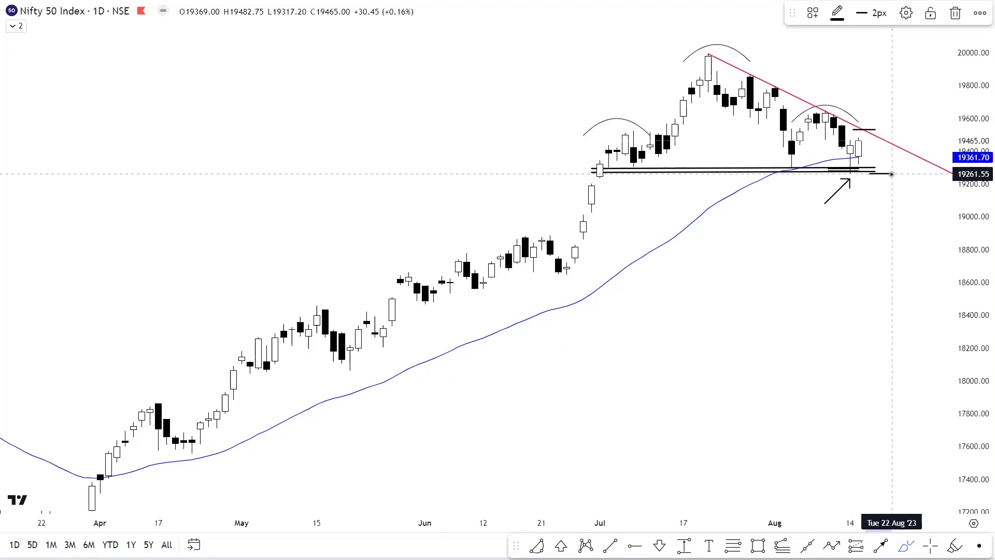
left_click(892, 174)
Brush two more short horizontal marks at the latest daily candles, at about 19515 and about 19480.
left_click(858, 132)
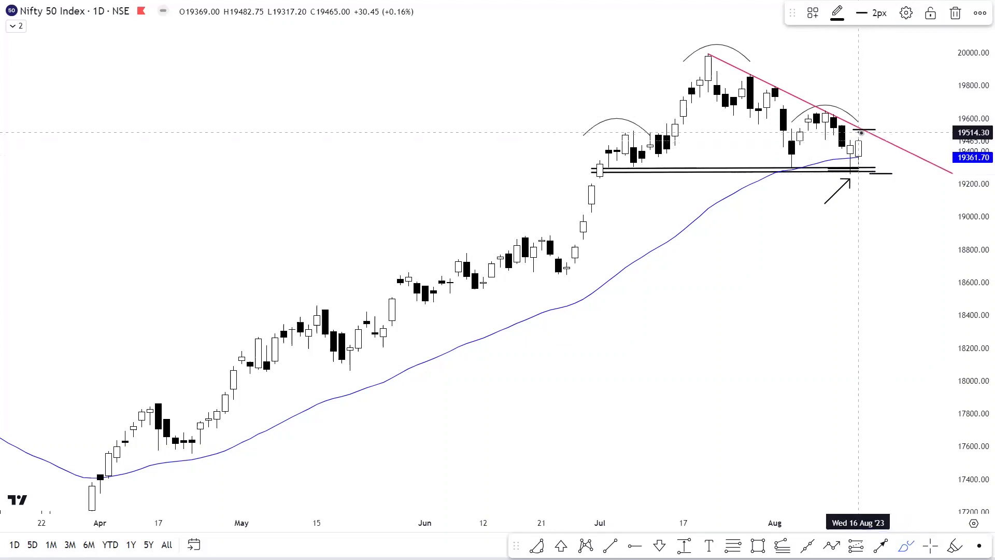
left_click(891, 133)
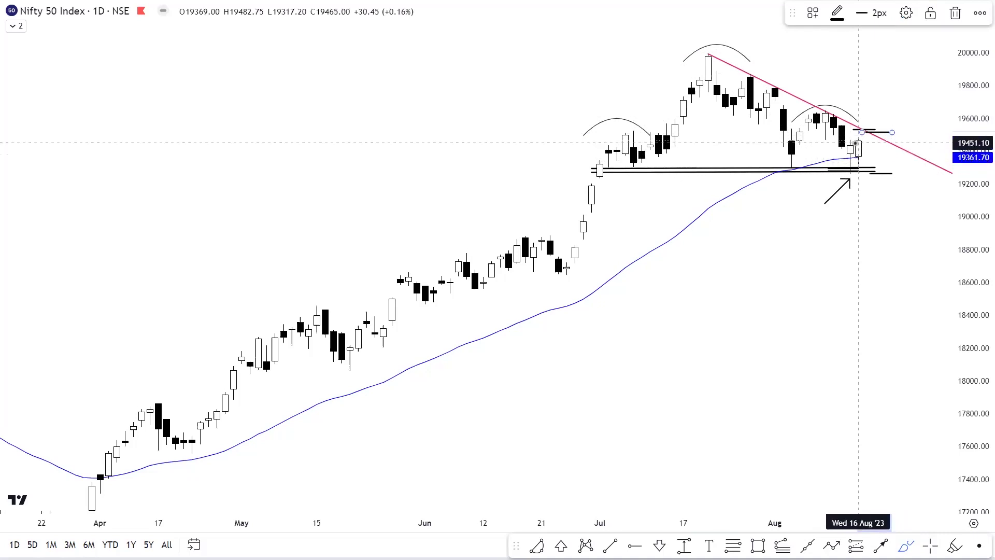
left_click(845, 138)
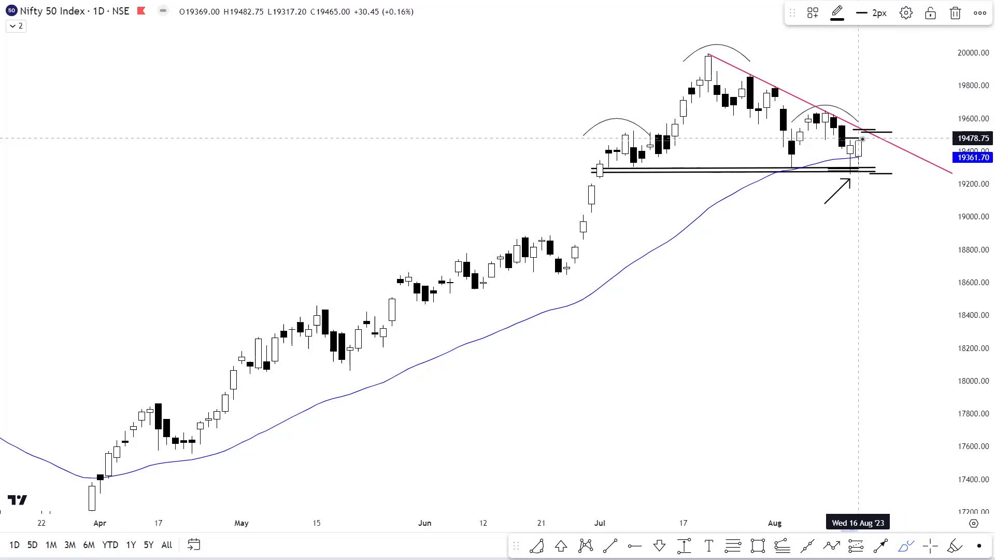
left_click(867, 138)
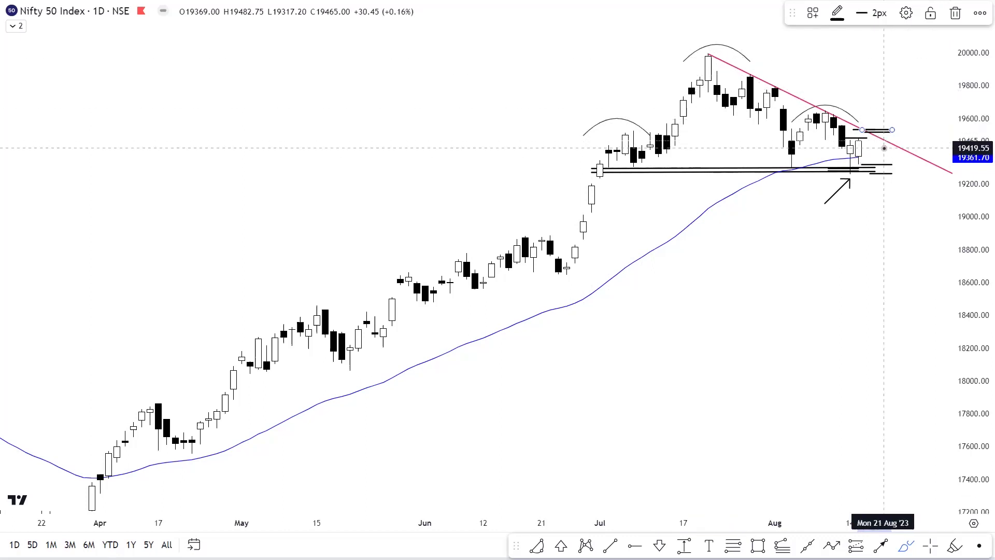
Brush a vertical stroke down through the support marks and a horizontal stroke at about 19640 across the right shoulder's peak.
left_click_drag(884, 157, 887, 192)
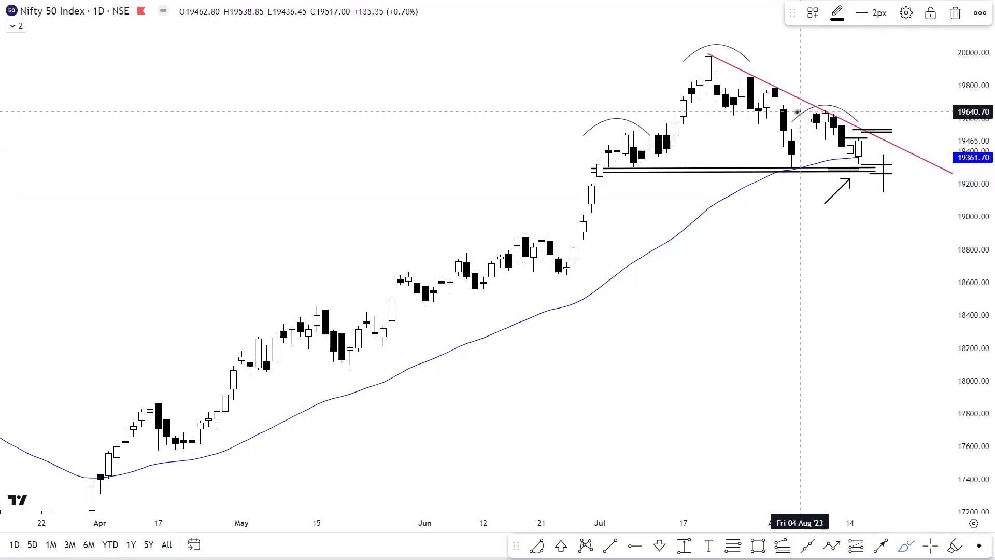
left_click_drag(804, 112, 860, 112)
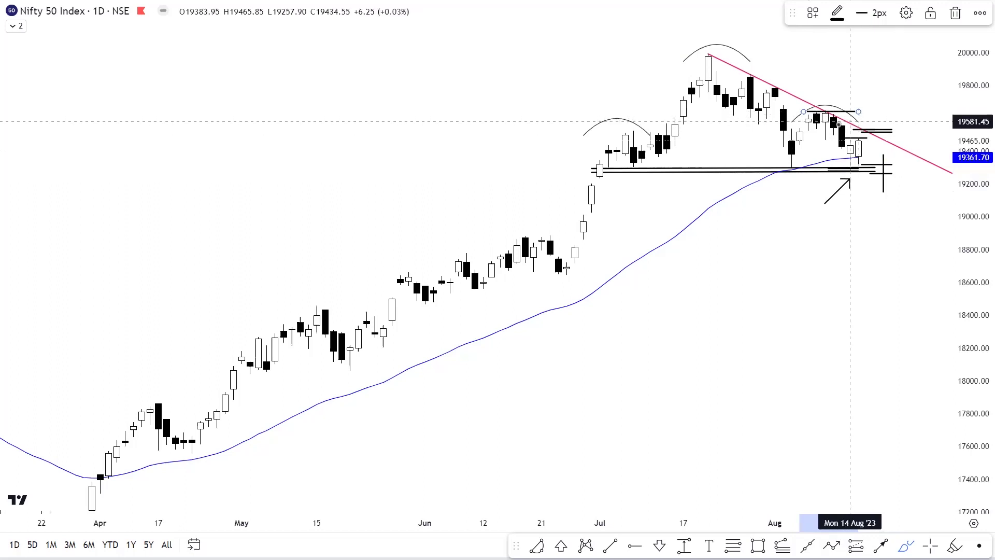
Draw a vertical arrow upward beside the latest daily candle, crossing the falling trendline.
left_click(881, 546)
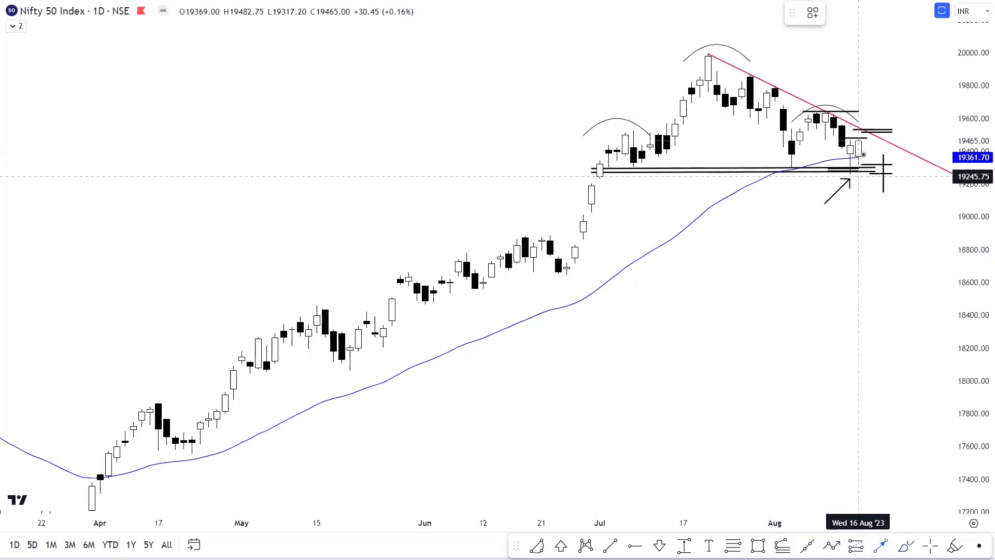
left_click_drag(875, 151, 875, 70)
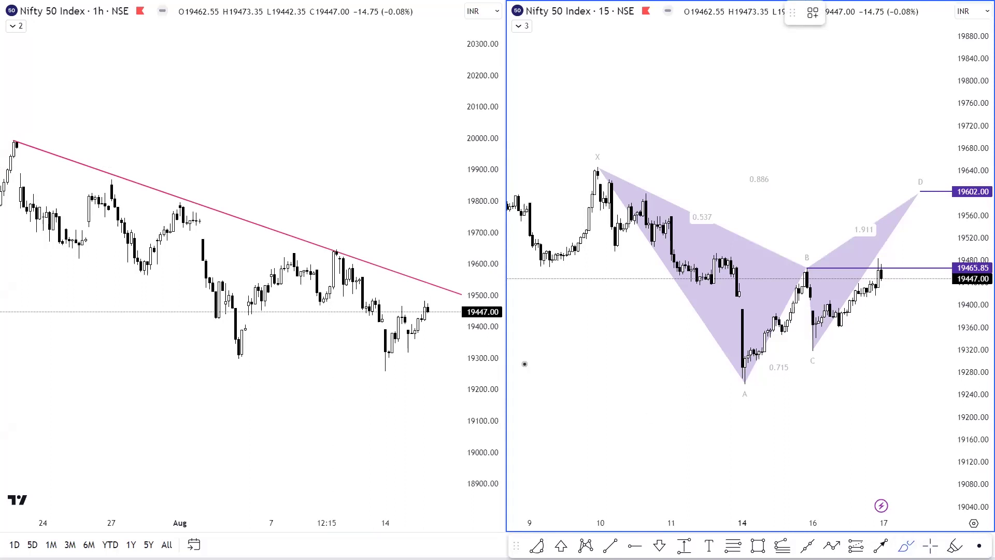
On the 1-hour chart, brush short horizontal marks at the four swing highs that touch the falling trendline.
left_click(7, 142)
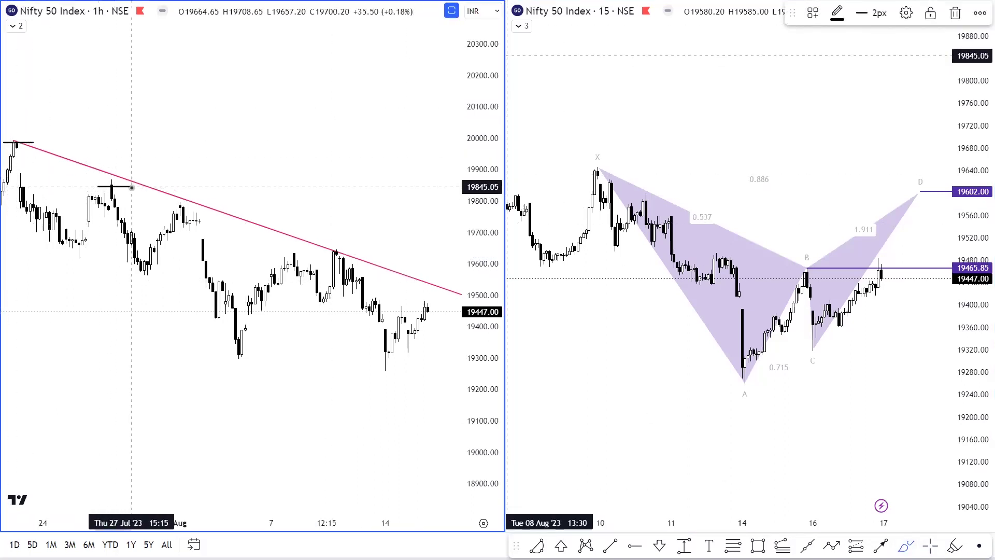
left_click(193, 201)
left_click(340, 253)
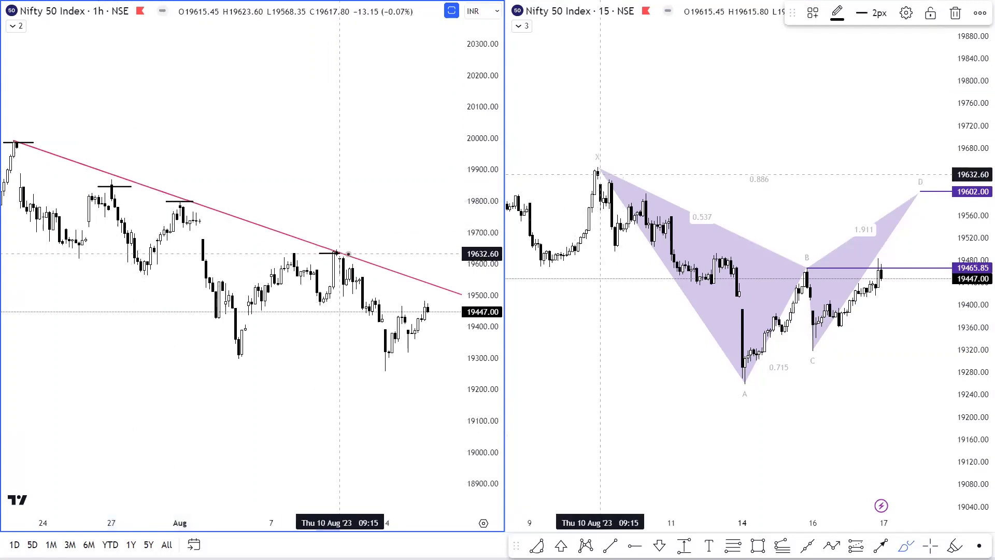
left_click(356, 253)
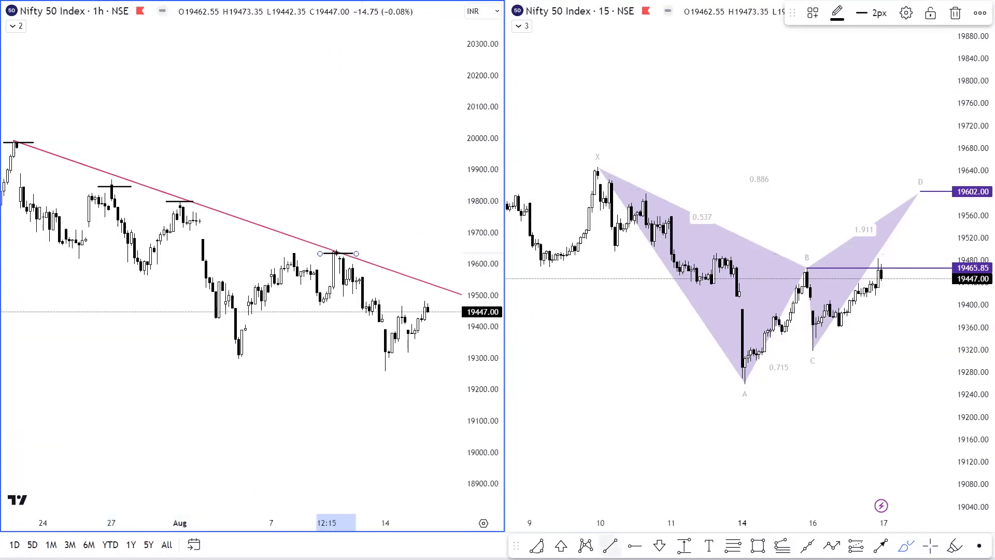
Draw a horizontal trend line at about 19302.50 under the 1-hour lows, from 2 August to 16 August.
left_click(610, 546)
left_click(209, 358)
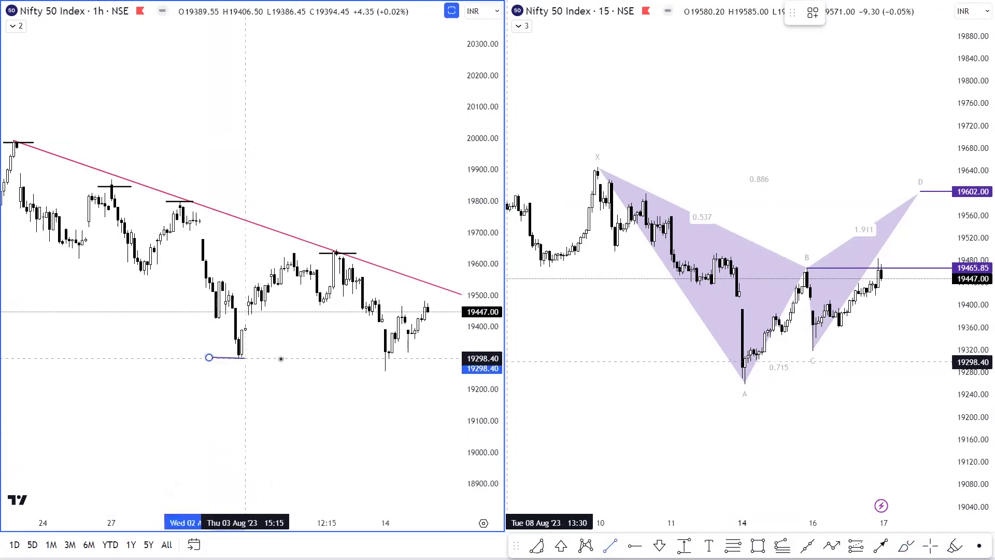
left_click(421, 357)
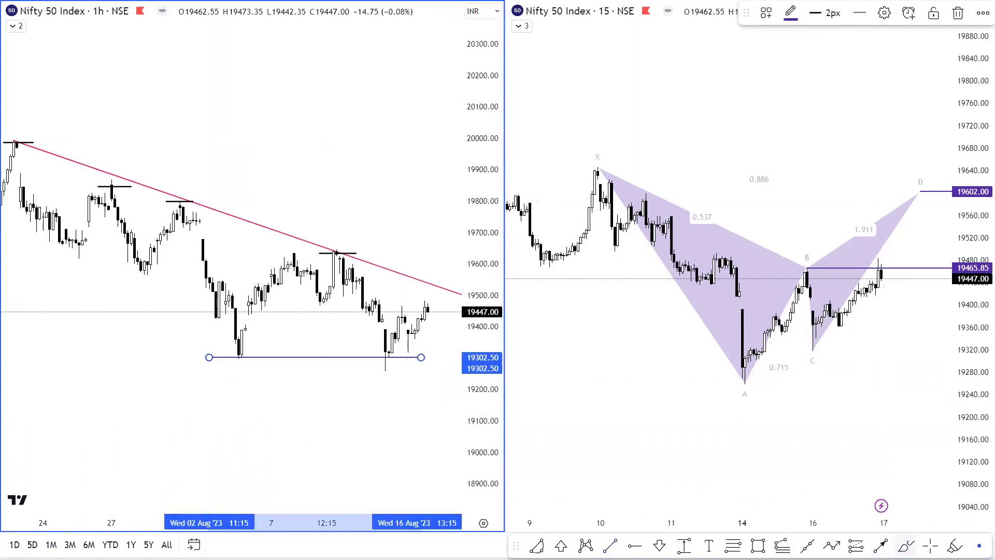
key("Escape")
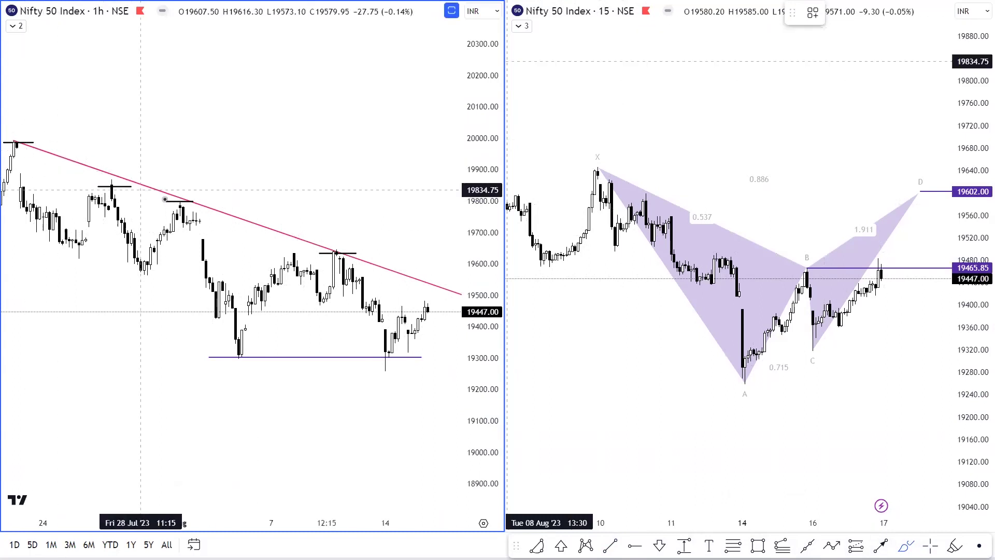
Brush horizontal marks over the recent 1-hour highs at about 19485 and about 19461.
left_click(364, 301)
left_click(438, 300)
left_click(390, 308)
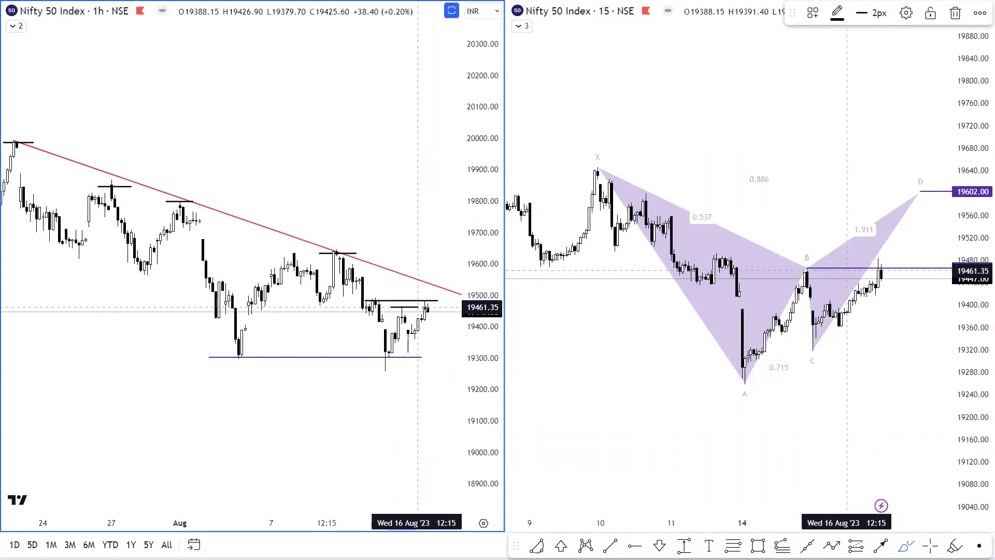
left_click(440, 308)
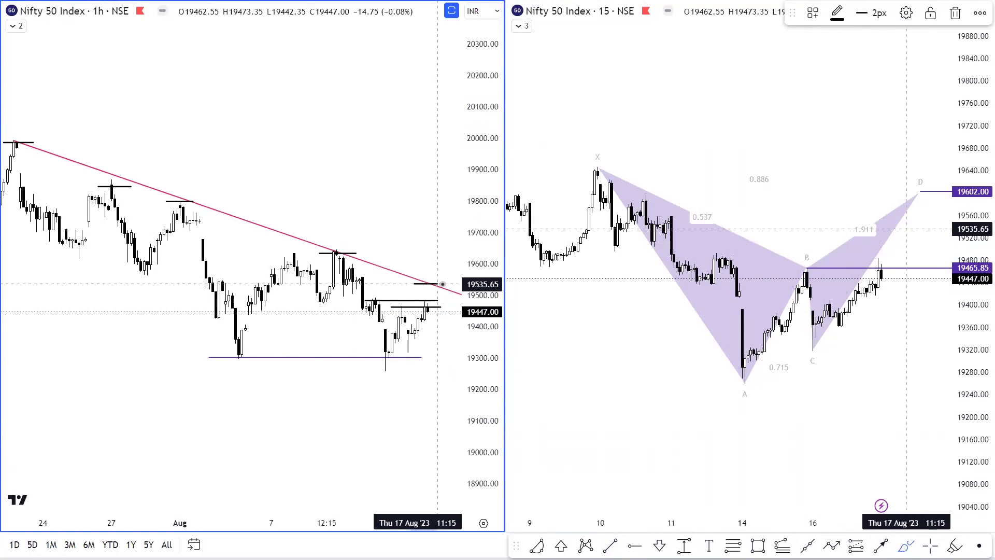
Brush paired resistance marks on the 1-hour chart, at about 19535 and 19525 on the trendline and around 19600 above it.
left_click(446, 284)
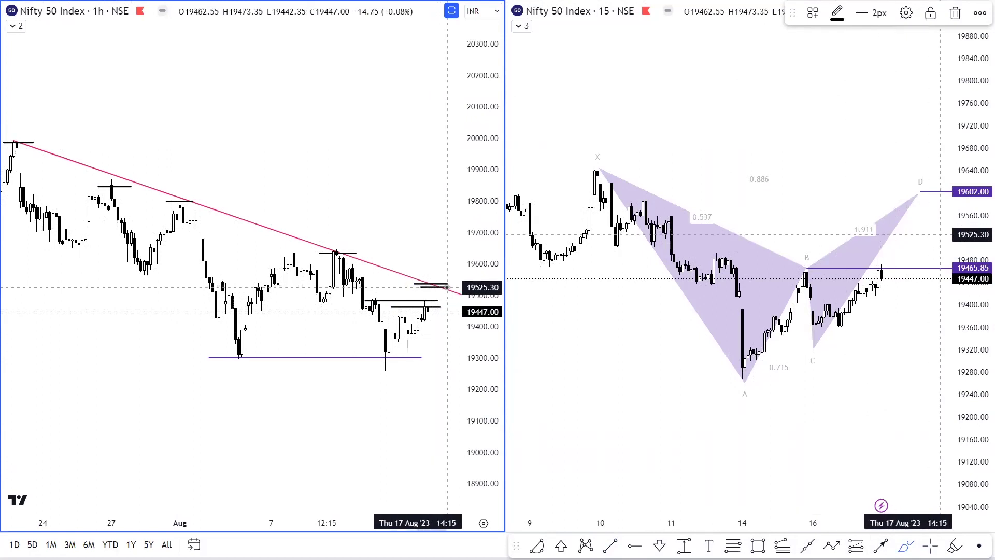
left_click(408, 263)
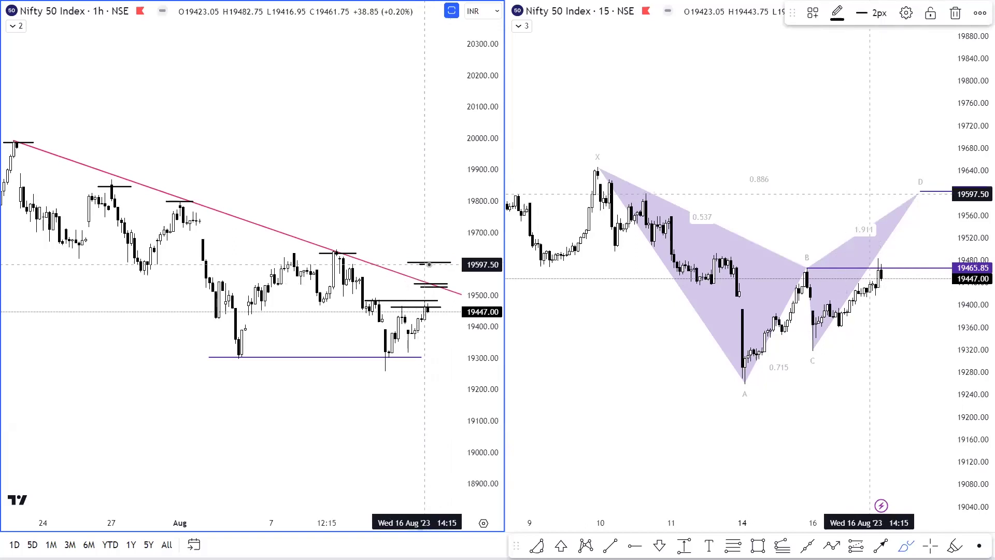
left_click(451, 264)
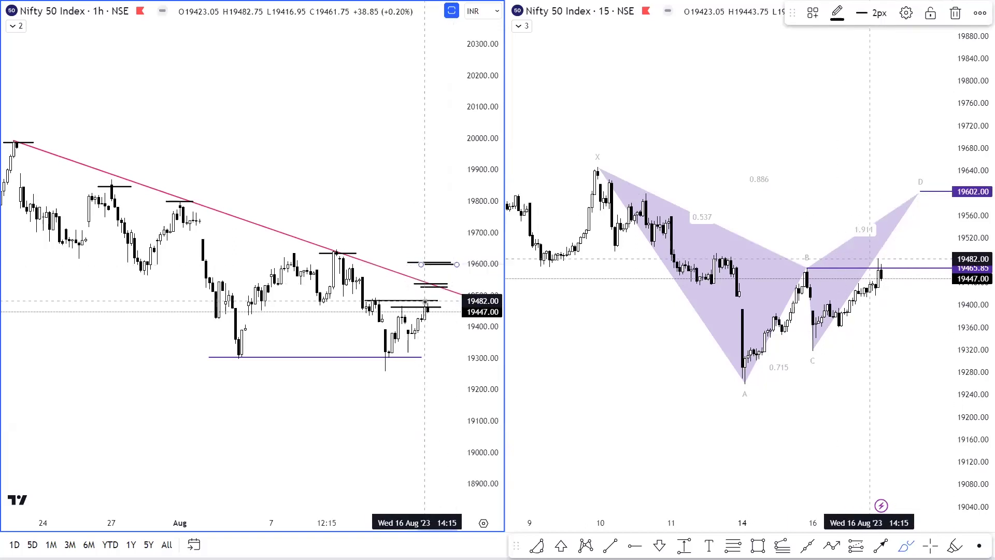
Brush horizontal marks at the recent 1-hour lows, at about 19284 and about 19317.
left_click(358, 363)
left_click(418, 363)
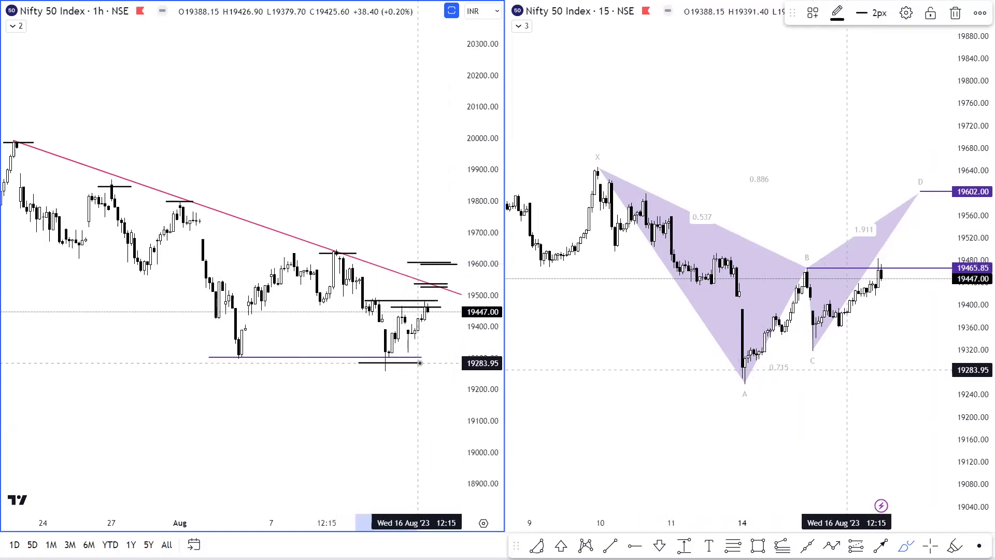
left_click(394, 353)
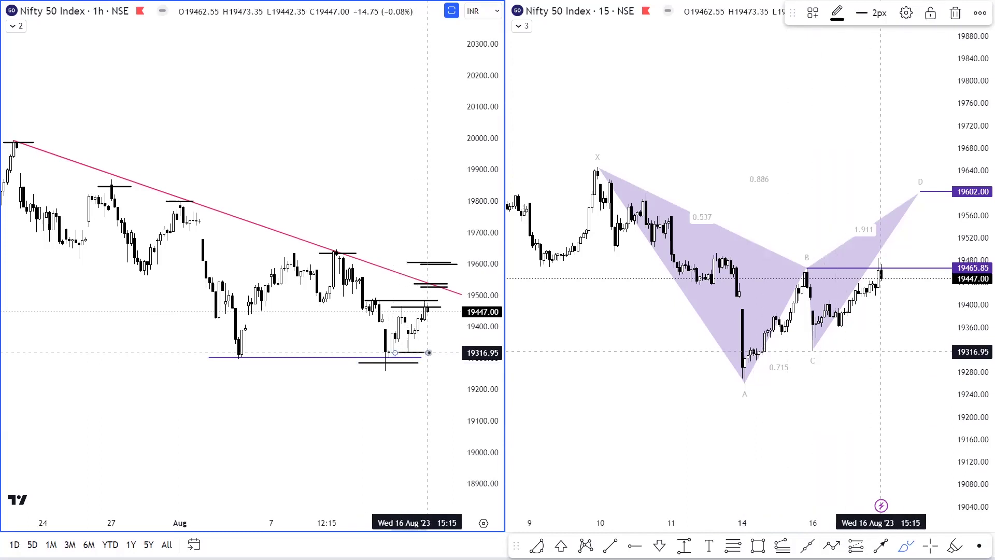
left_click(428, 353)
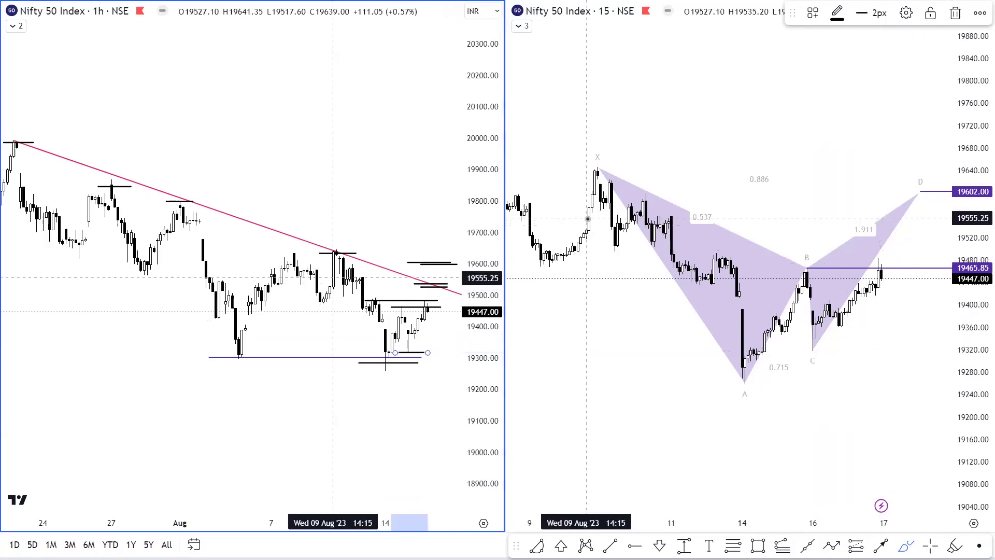
On the 15-minute chart, brush horizontal support marks at about 19392 and at about 19317 under point C.
left_click(801, 310)
left_click(864, 310)
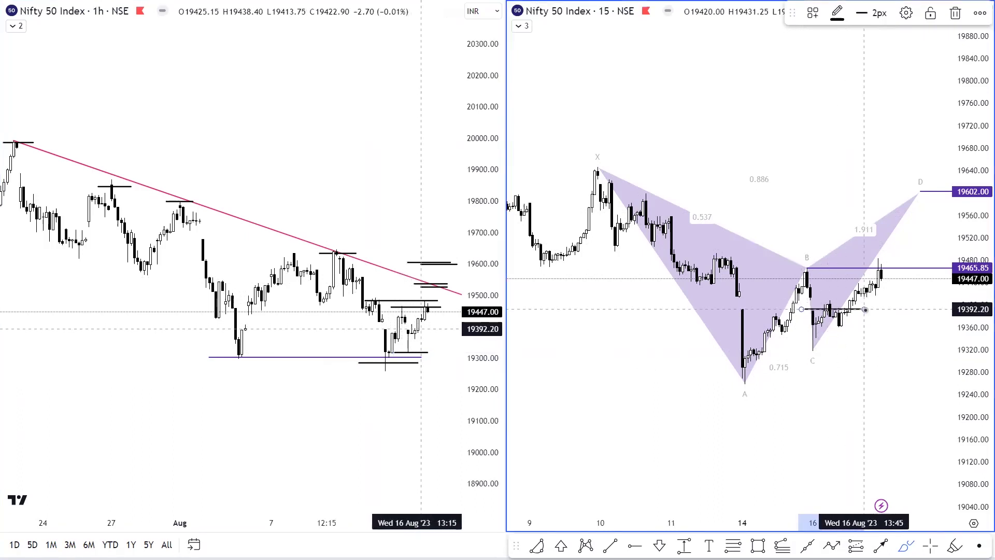
left_click(802, 352)
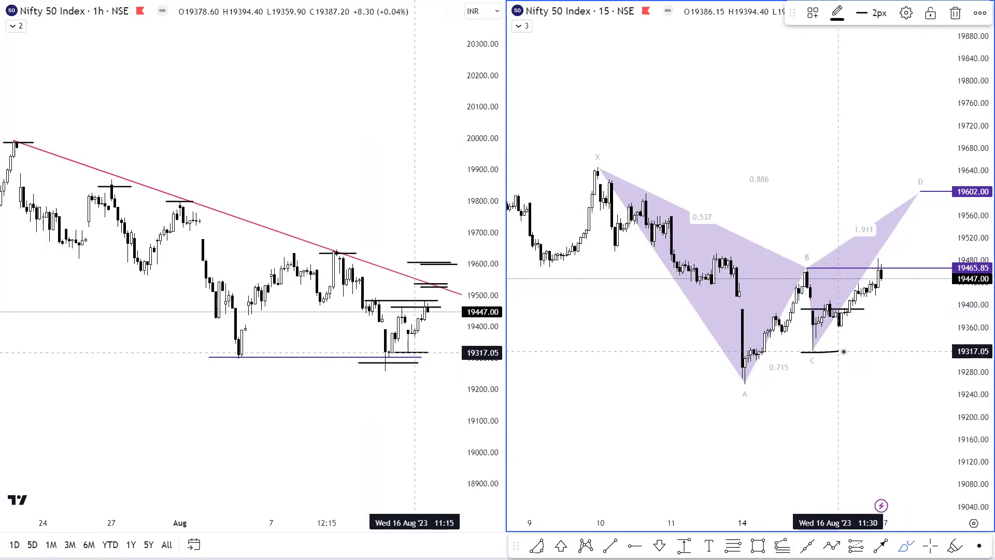
left_click(864, 351)
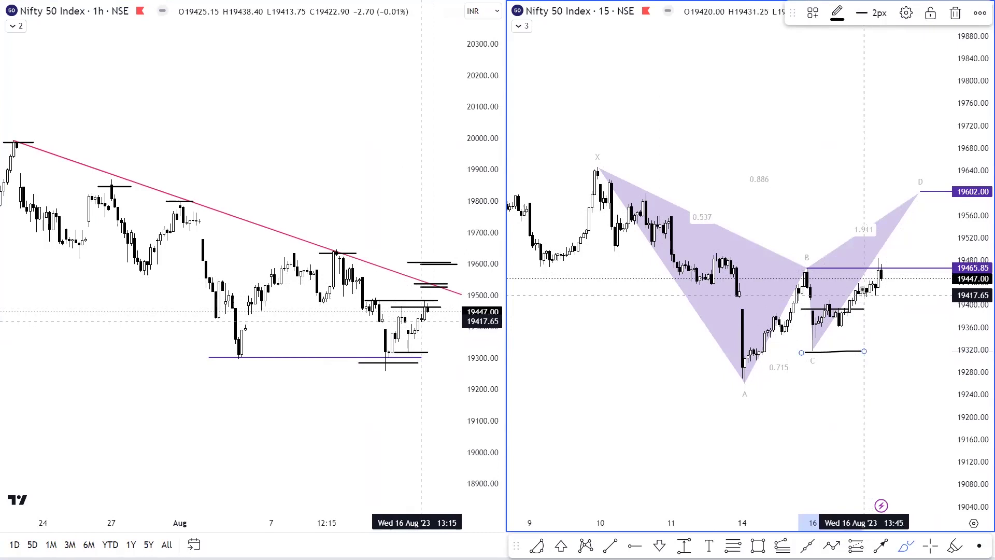
On the 15-minute chart, brush a horizontal mark at about 19466 over the latest highs and draw an upward arrow from about 19430 to 19599.
left_click(860, 269)
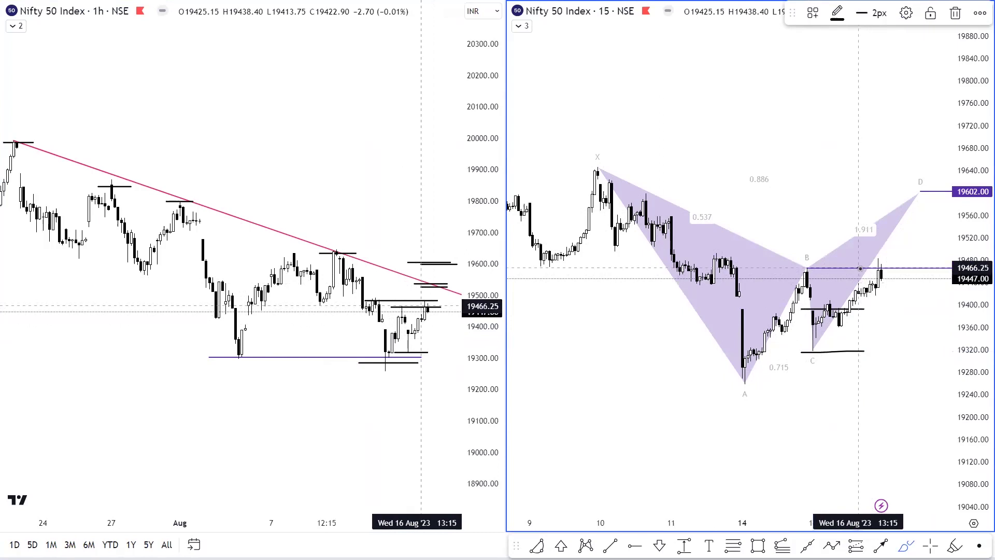
left_click(895, 267)
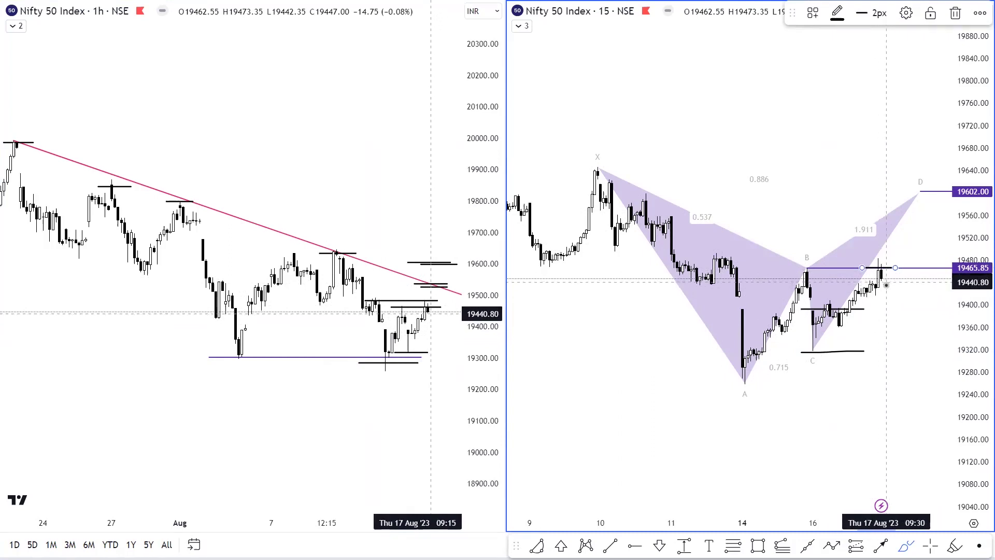
left_click(881, 545)
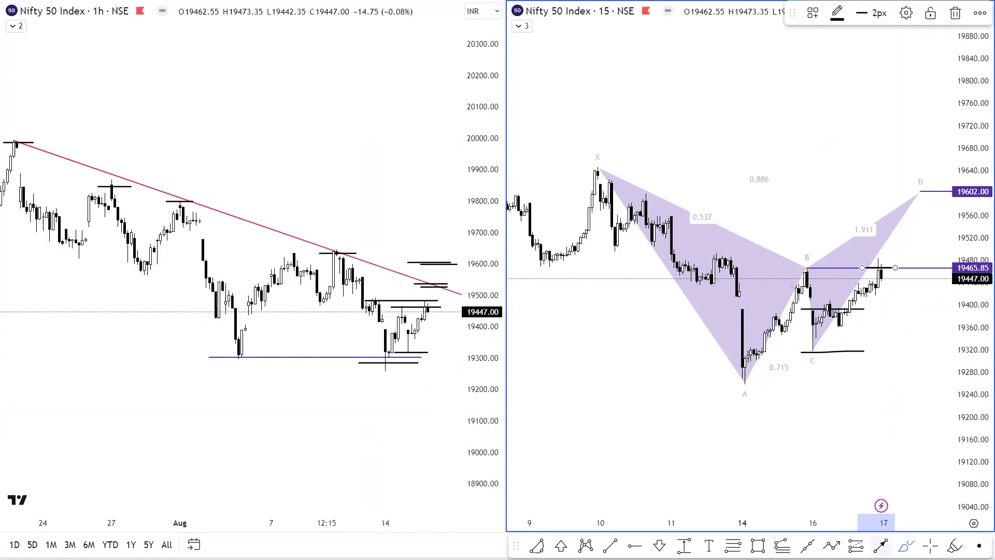
left_click(897, 288)
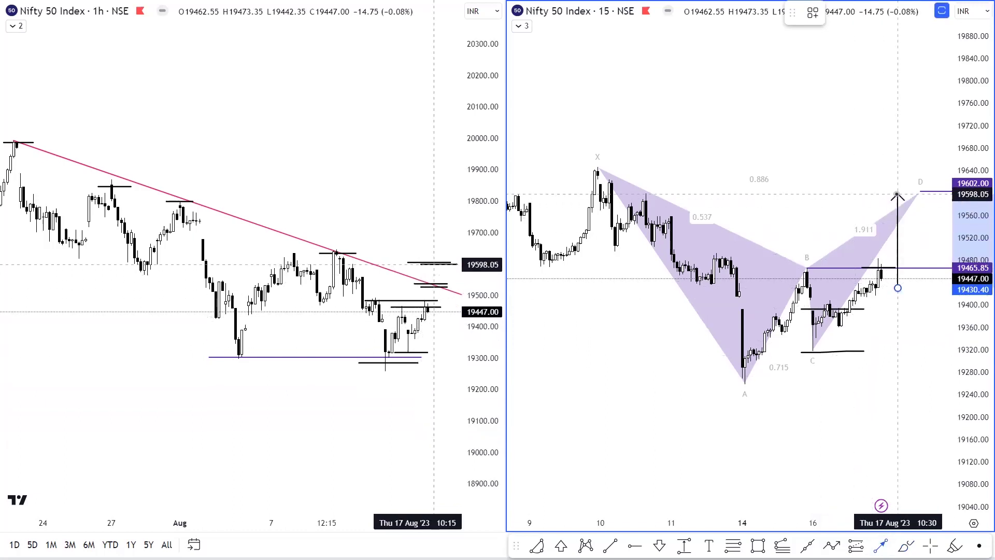
left_click(898, 195)
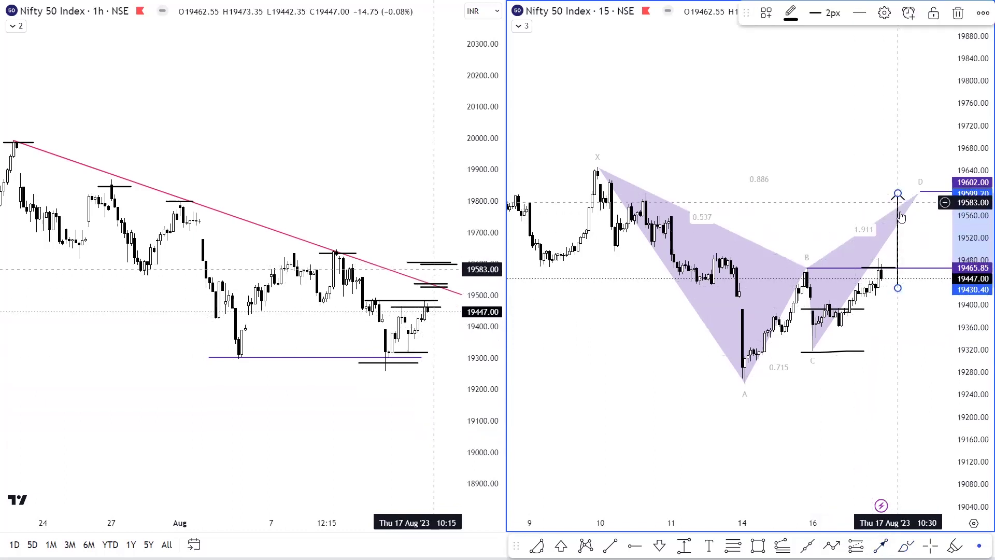
Brush paired horizontal resistance marks at about 19535 and 19545 and at about 19590 and 19602 near point D, with a vertical stroke below them.
left_click(905, 544)
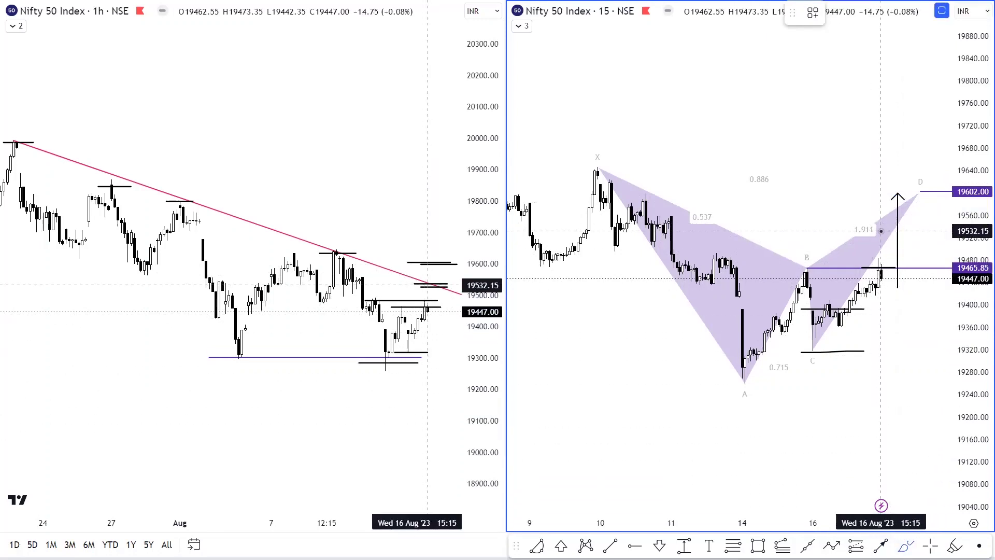
mouse_move(884, 230)
left_mouse_down()
mouse_move(912, 230)
mouse_move(924, 222)
mouse_move(924, 199)
mouse_move(914, 198)
mouse_move(932, 199)
left_mouse_up()
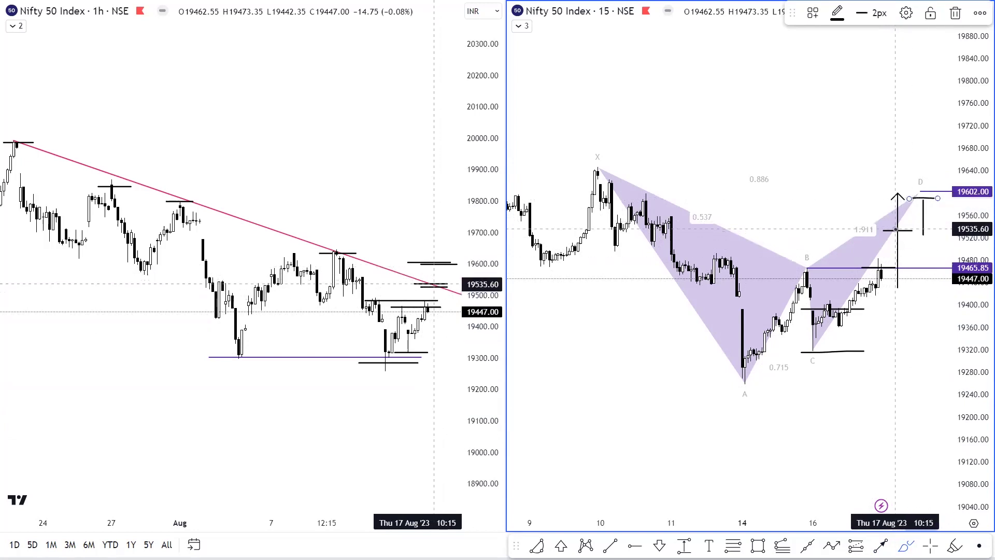
left_click_drag(889, 224, 914, 224)
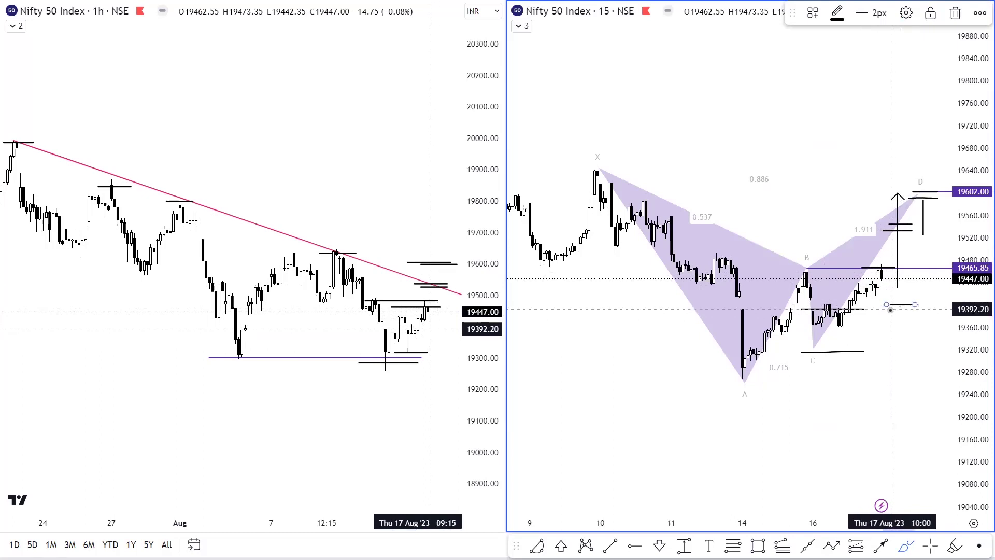
Brush paired support marks at about 19400 and 19392 with short downward strokes, and a horizontal mark across point B.
mouse_move(891, 310)
left_mouse_down()
mouse_move(932, 309)
mouse_move(917, 301)
mouse_move(917, 322)
left_mouse_up()
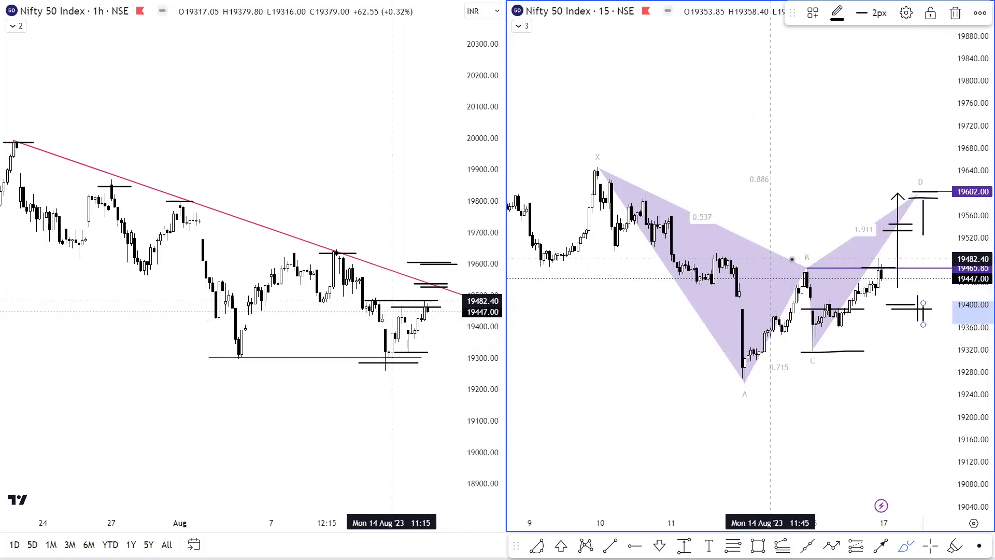
left_click(778, 263)
left_click(824, 263)
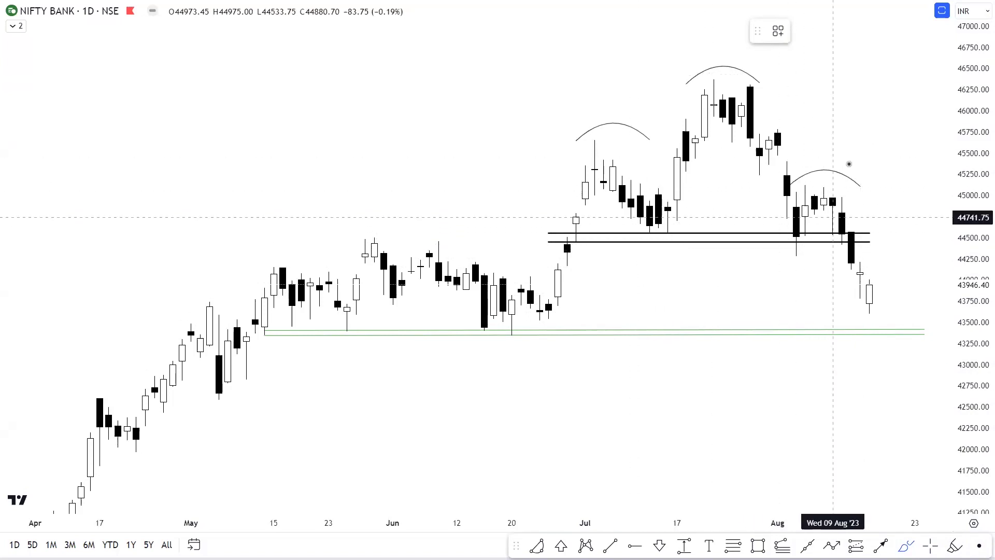
On the Nifty Bank daily chart, brush horizontal support marks at about 43775, 43660, 43605, 43470 and 43417 around and below the latest candles.
left_click(845, 299)
left_click(869, 300)
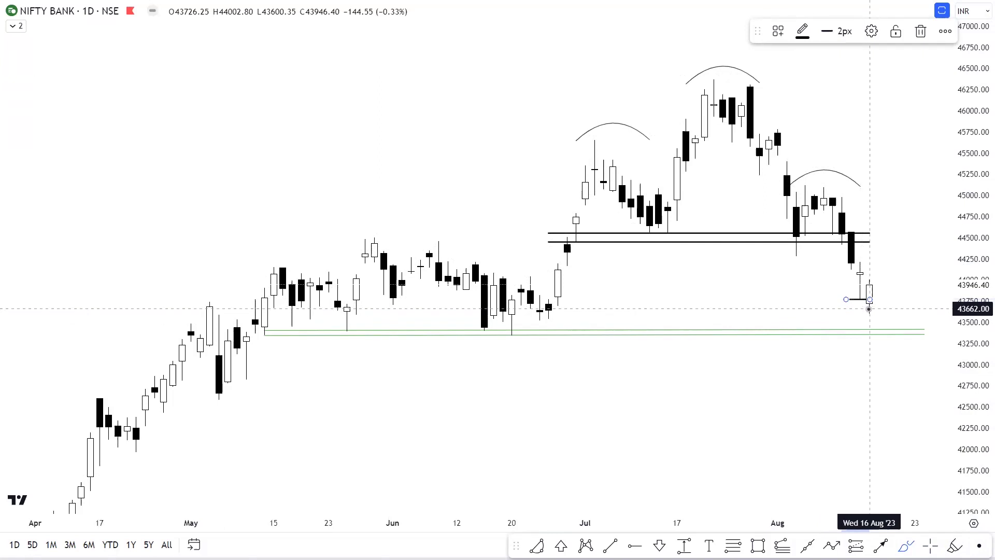
left_click_drag(858, 309, 879, 309)
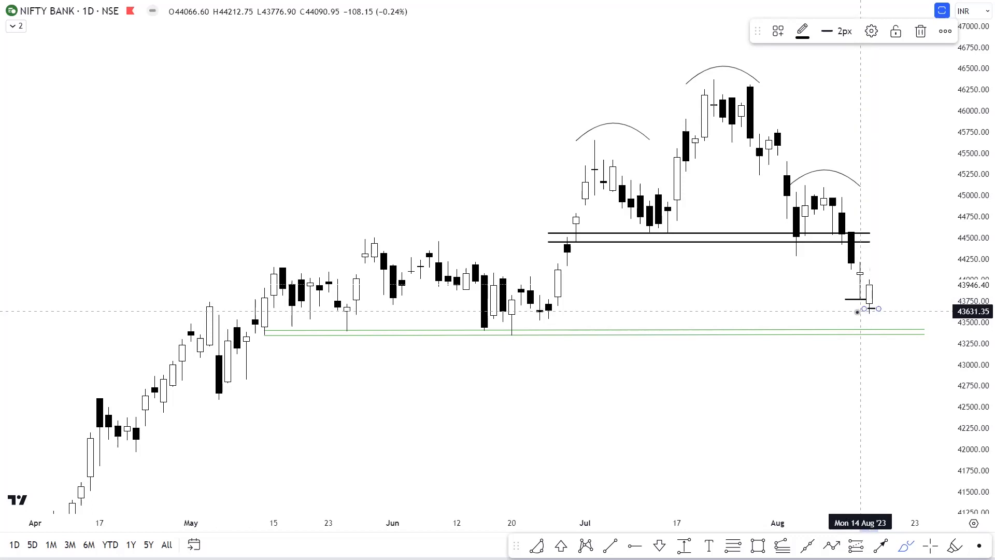
left_click_drag(869, 313, 888, 314)
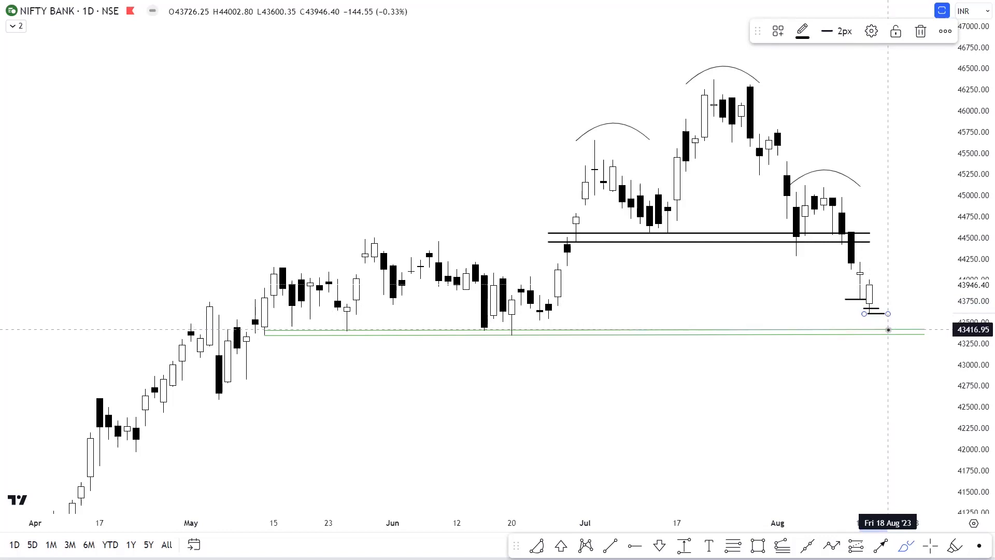
left_click_drag(846, 329, 907, 325)
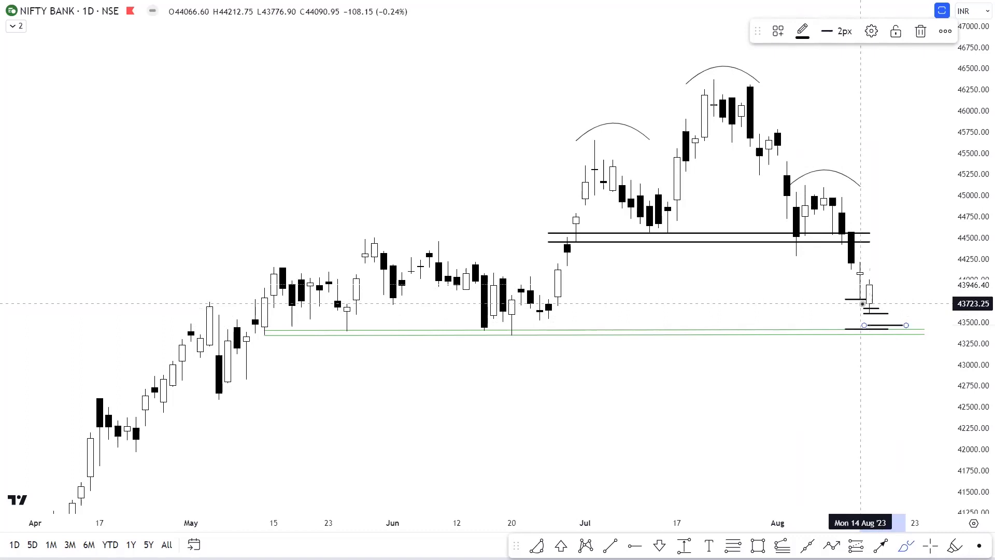
Brush short horizontal marks at about 43725 and 43790 on the latest candle, and at about 44000 and 44215 on the last two highs.
left_click(860, 304)
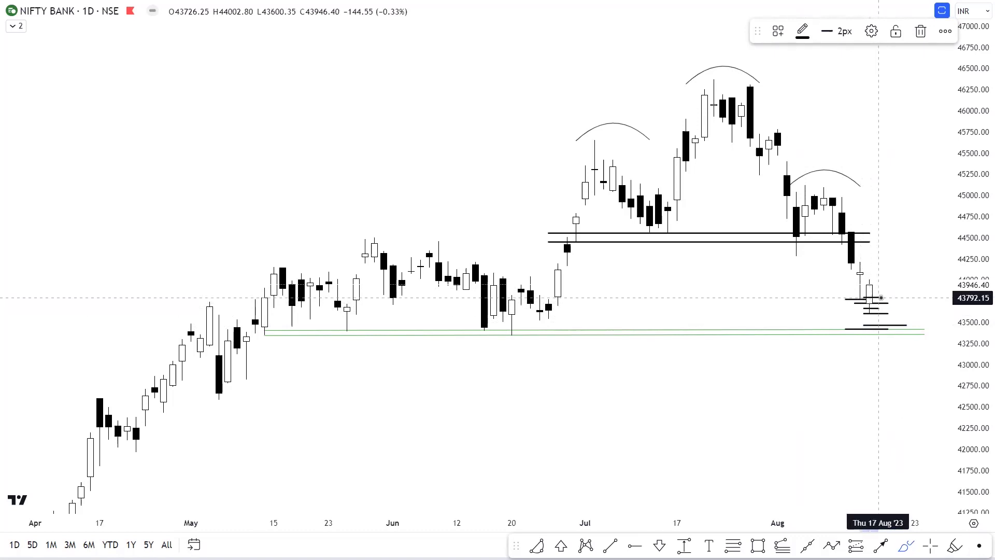
left_click(889, 299)
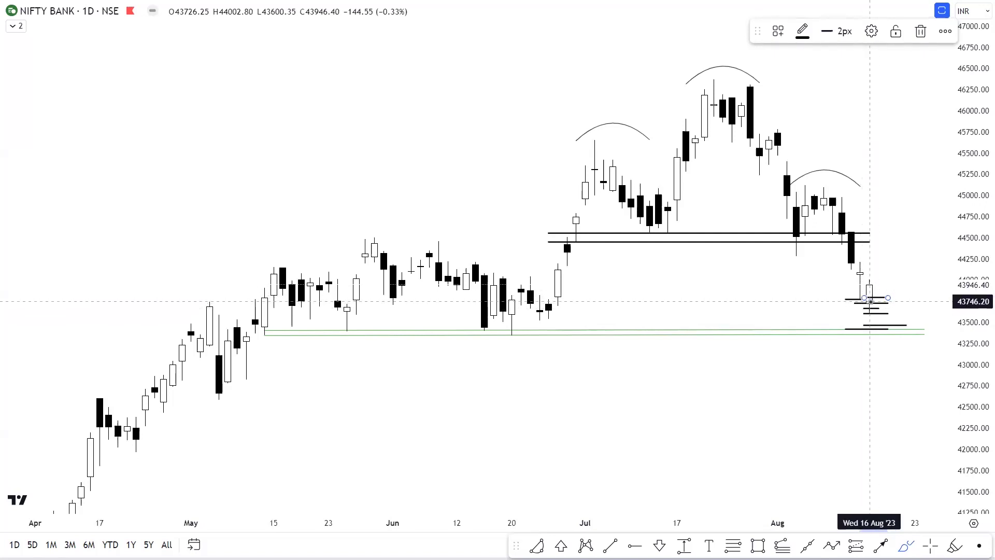
left_click(854, 281)
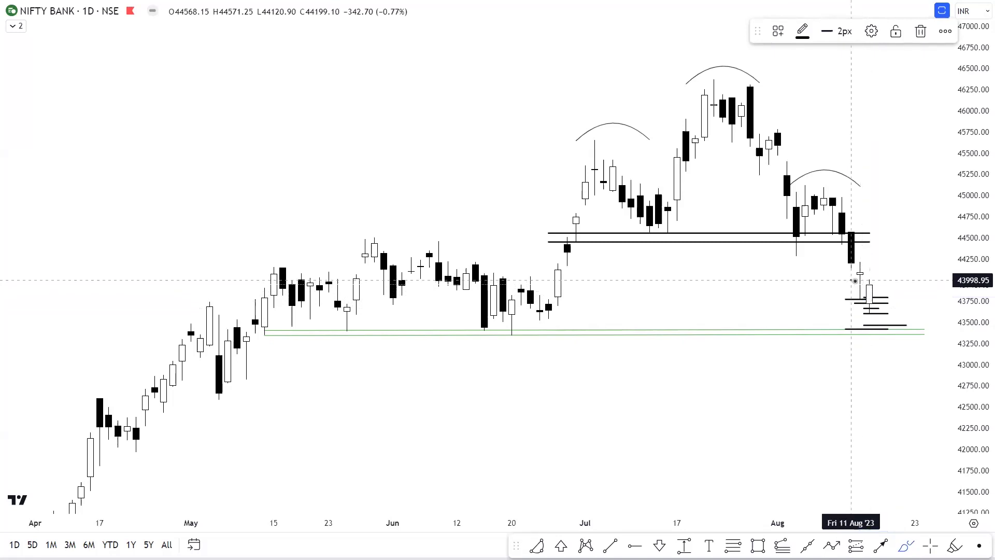
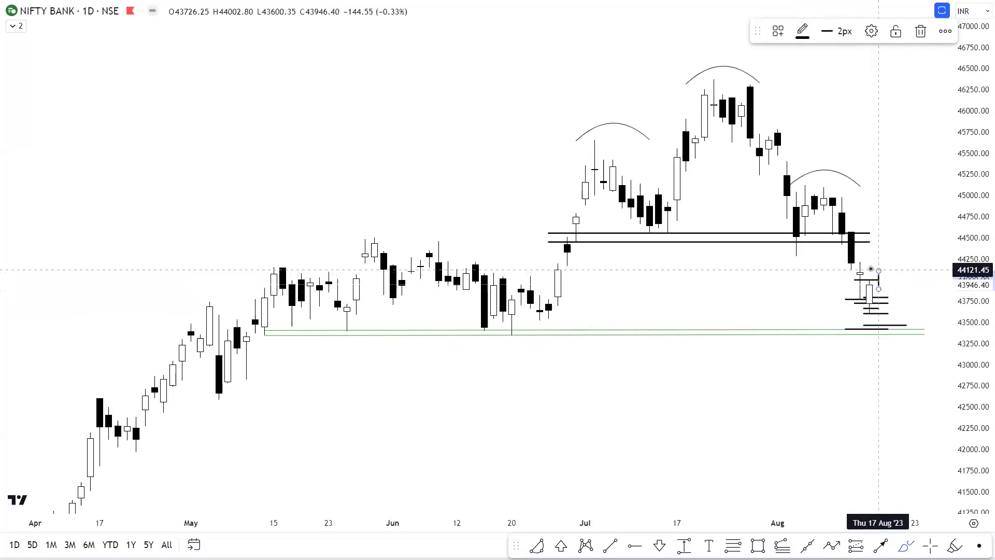
left_click(854, 261)
left_click(878, 262)
Brush an upward stroke from about 44050 to paired marks at about 44490 and 44530 near the neckline, and delete all the brush marks.
left_click(897, 276)
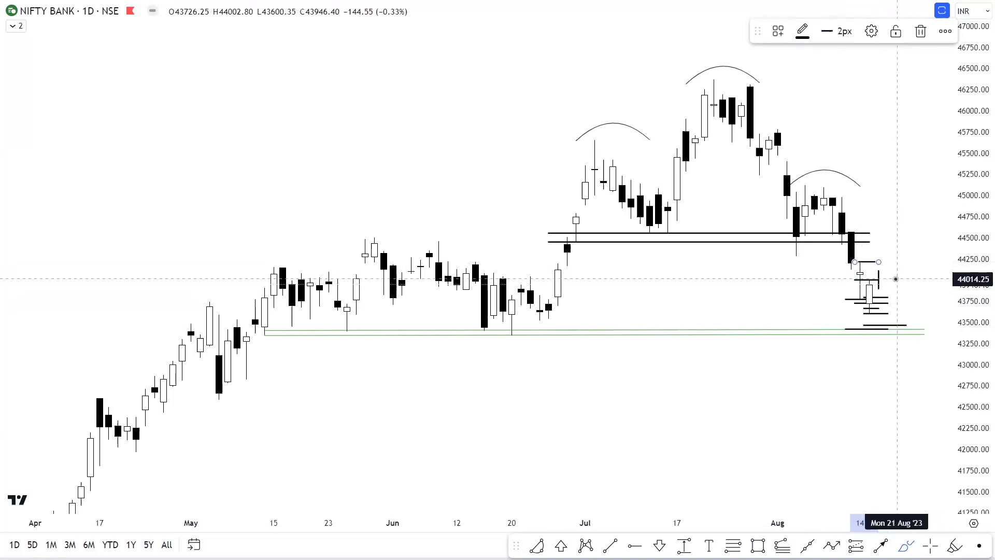
left_click(897, 235)
left_click(916, 236)
left_click(882, 236)
left_click(883, 238)
left_click(916, 239)
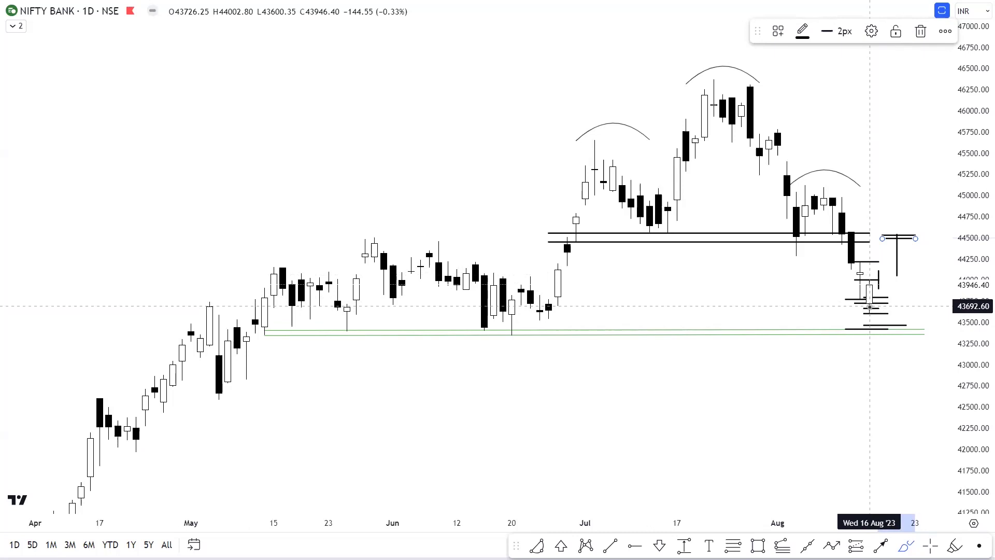
key("Delete")
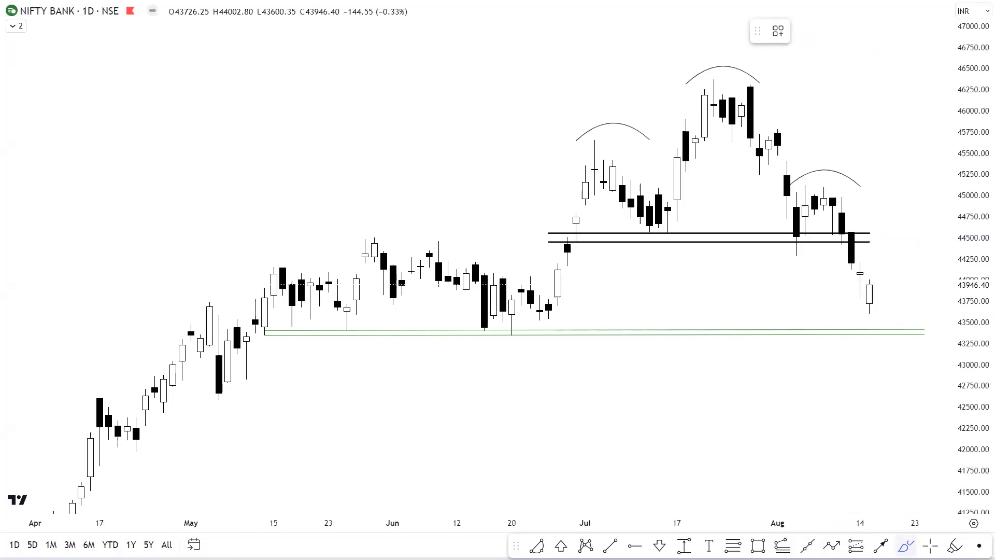
Brush a pair of support marks at about 43605 and 43670 under the latest candle and a resistance mark at about 44170.
mouse_move(871, 314)
left_mouse_down()
mouse_move(844, 314)
mouse_move(897, 308)
left_mouse_up()
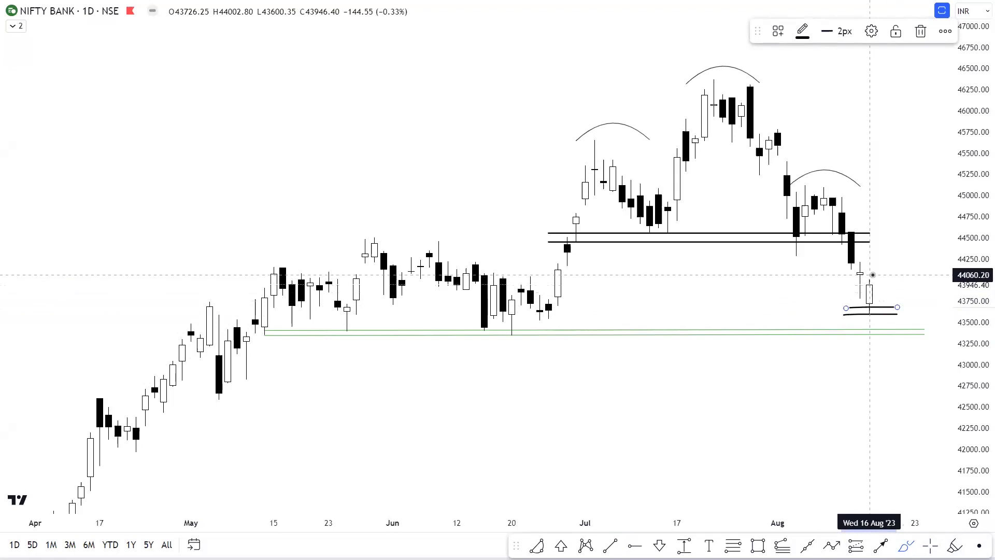
left_click_drag(851, 265, 897, 265)
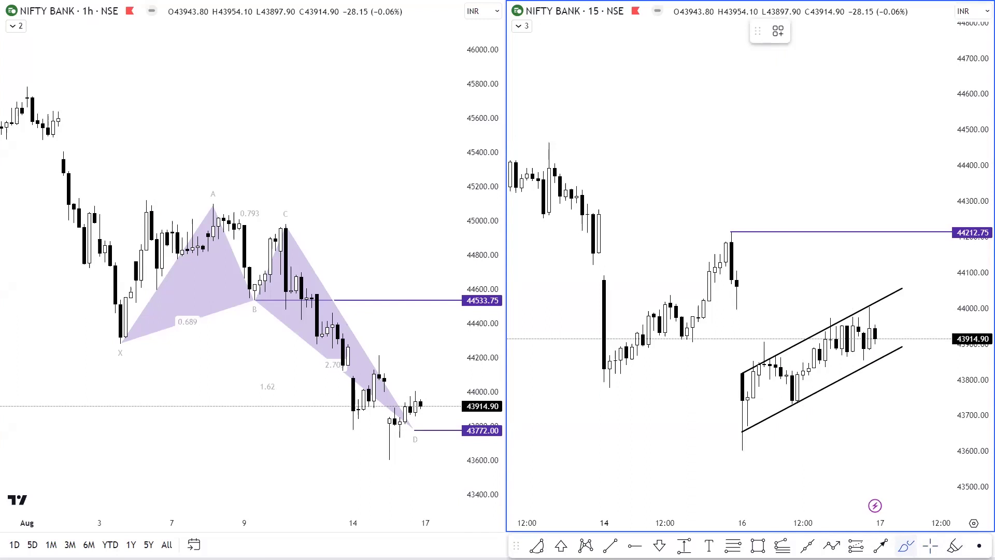
On the 1-hour Nifty Bank chart, brush horizontal marks at about 44530 under point B and at about 43770, 43755 and 43735 under the recent lows.
left_click(244, 300)
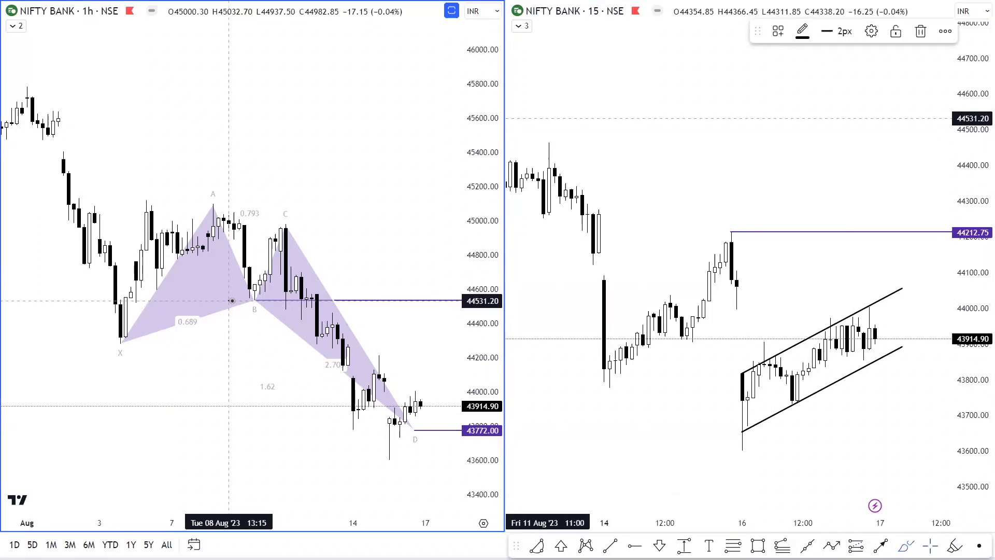
left_click_drag(244, 300, 256, 301)
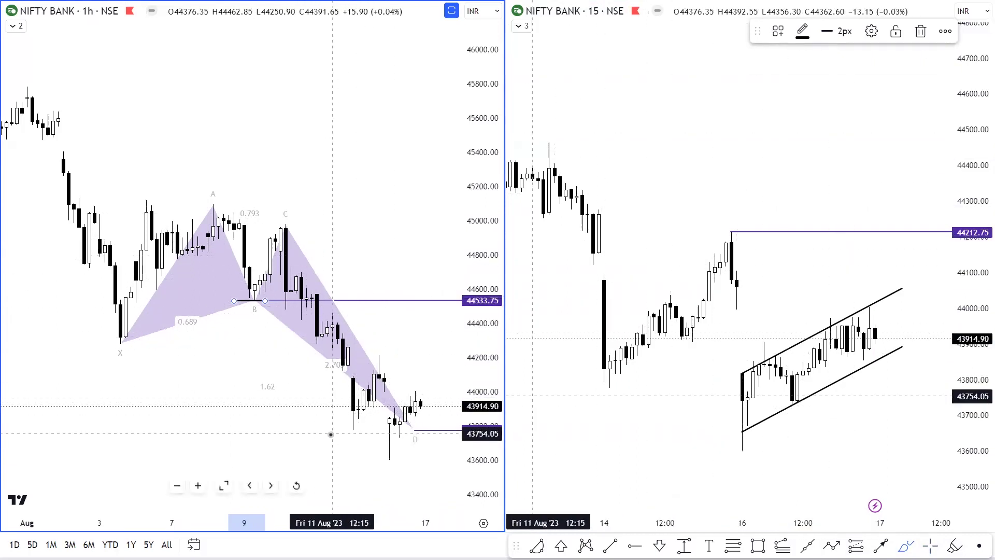
left_click(362, 433)
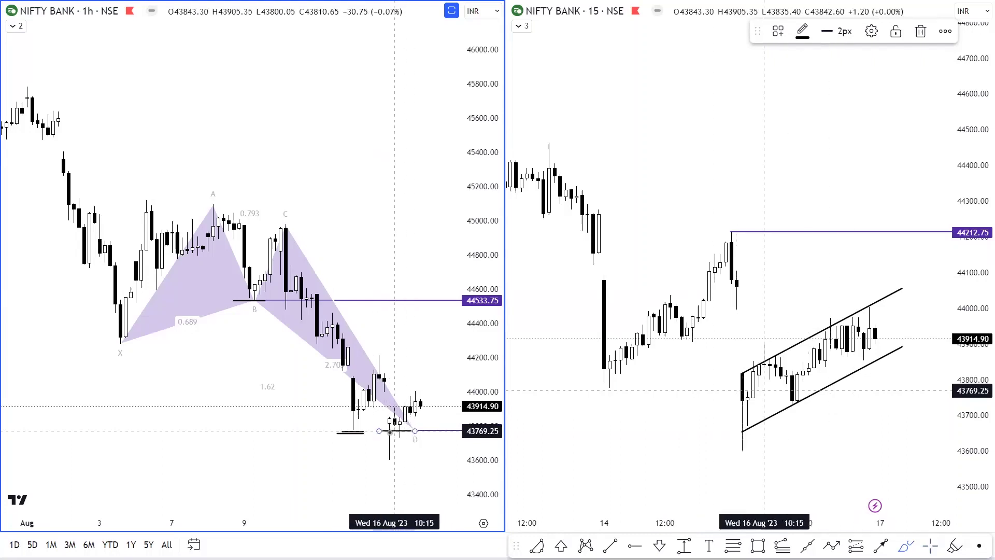
left_click(384, 436)
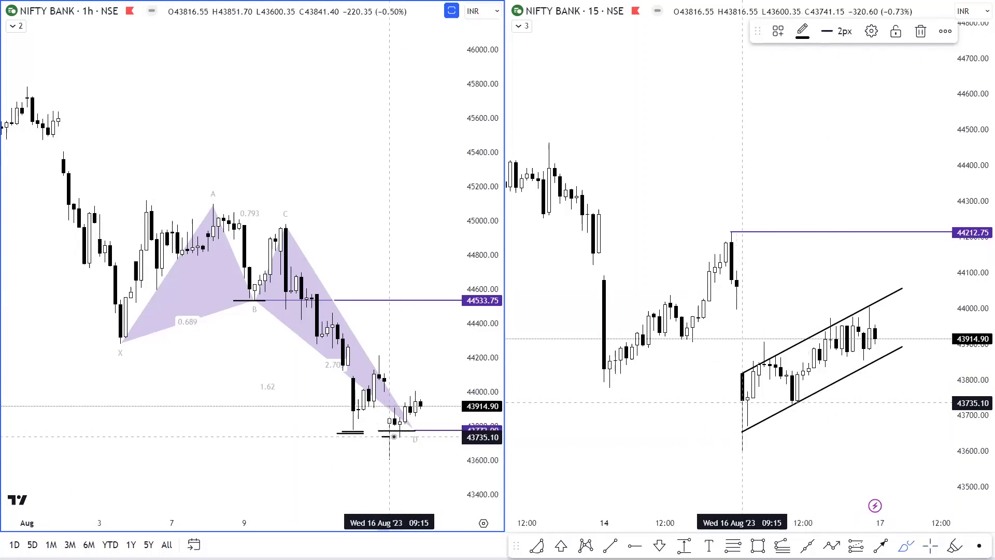
left_click(412, 437)
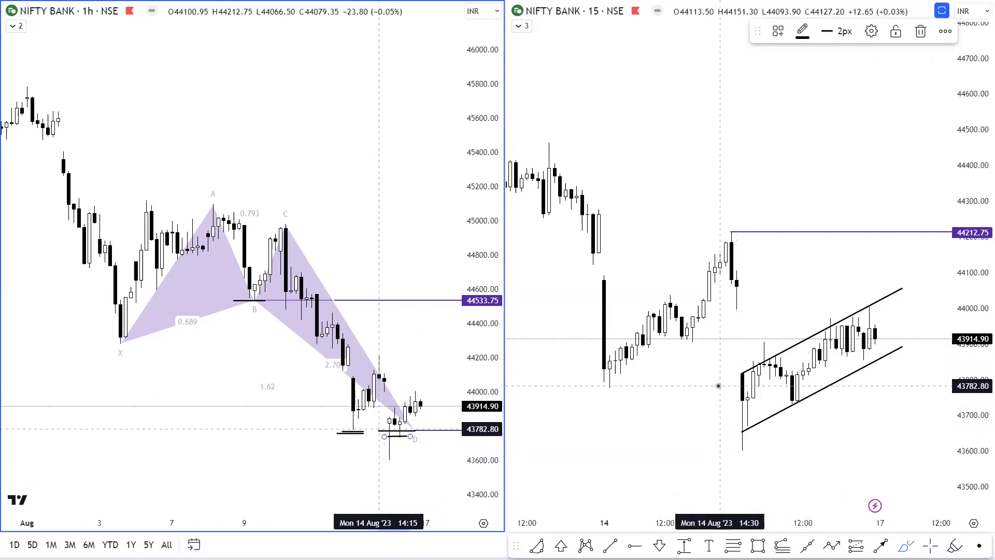
On the 15-minute chart, brush horizontal marks at the channel lows of about 43735 and 43855 and at the recent highs of about 43970.
mouse_move(791, 399)
left_mouse_down()
mouse_move(807, 404)
mouse_move(787, 403)
left_mouse_up()
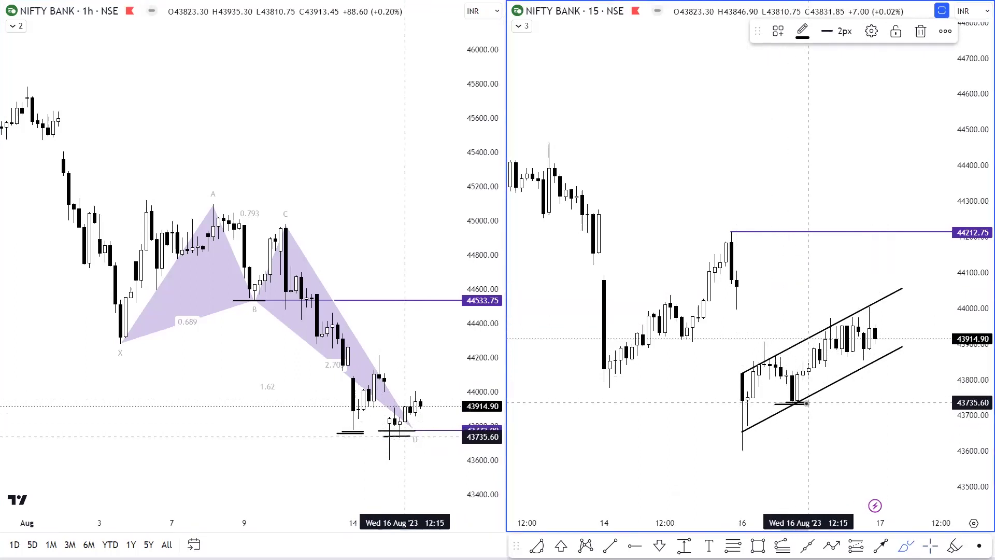
left_click_drag(856, 362, 886, 360)
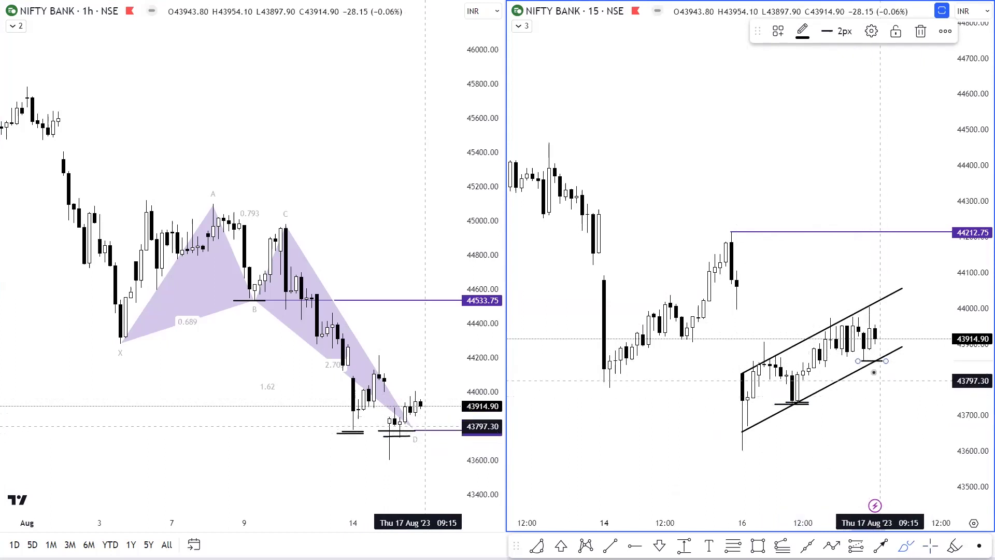
left_click_drag(818, 320, 880, 318)
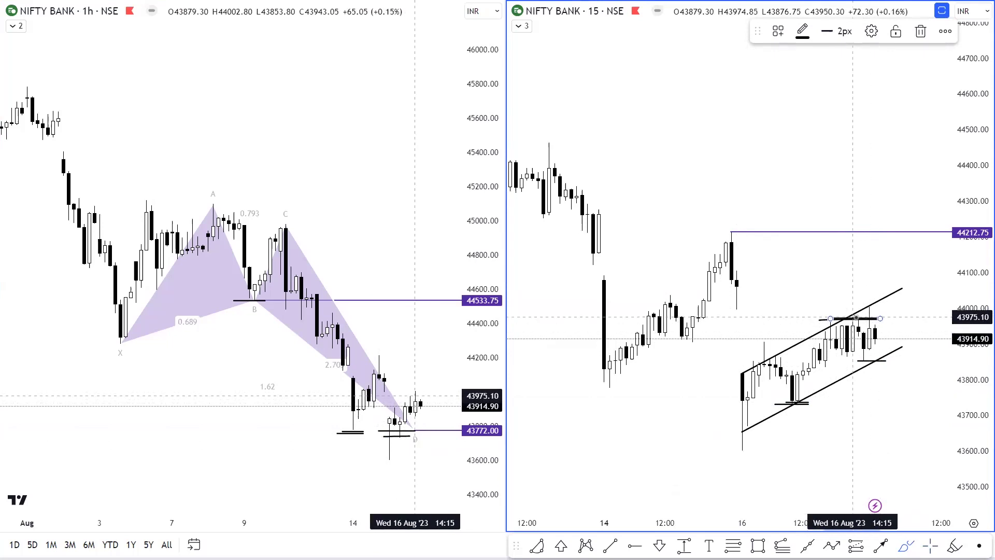
Brush a mark at about 44000, a stepped upward path to a mark at about 44195, and a downward stroke with a mark at about 43840.
left_click_drag(885, 321, 886, 332)
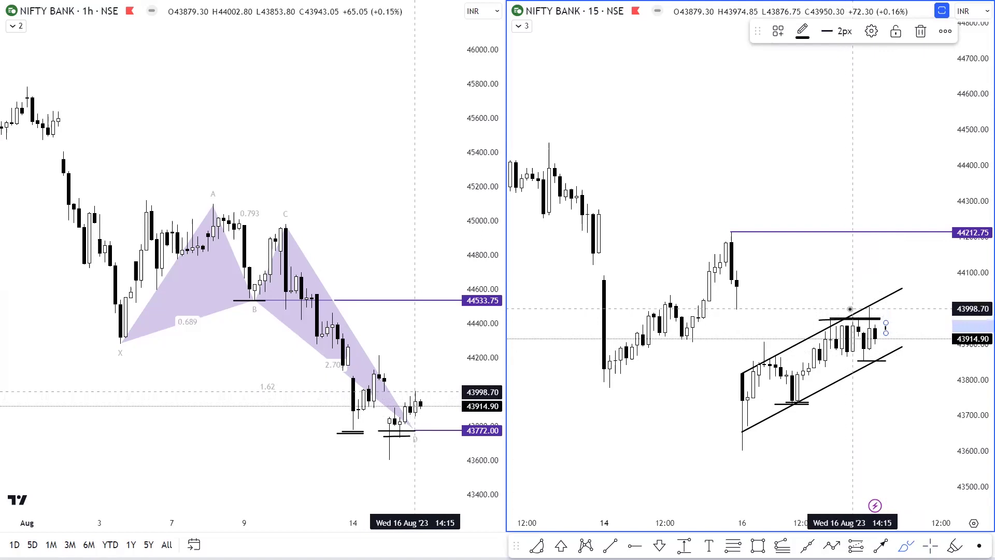
mouse_move(858, 309)
left_mouse_down()
mouse_move(879, 309)
mouse_move(882, 287)
left_mouse_up()
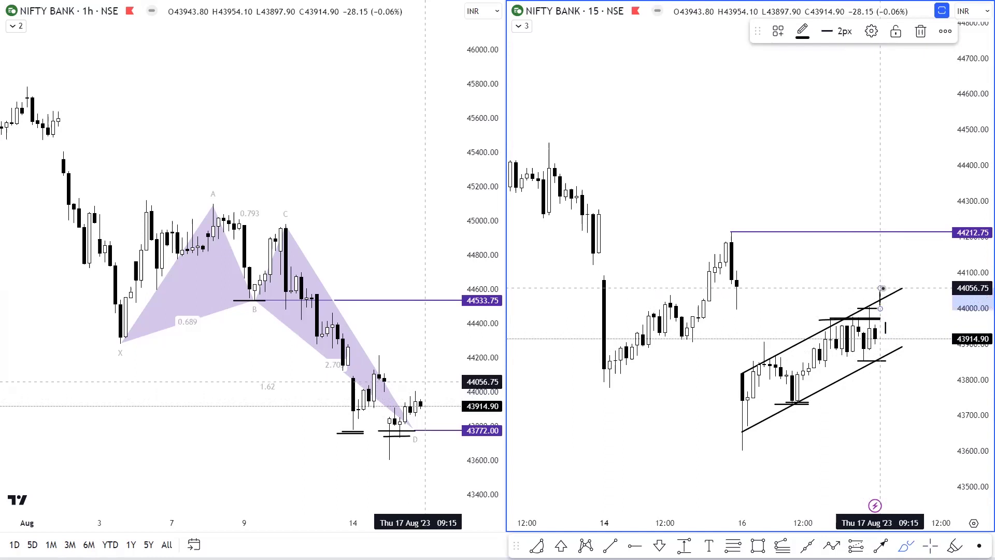
mouse_move(890, 294)
left_mouse_down()
mouse_move(912, 239)
mouse_move(928, 239)
left_mouse_up()
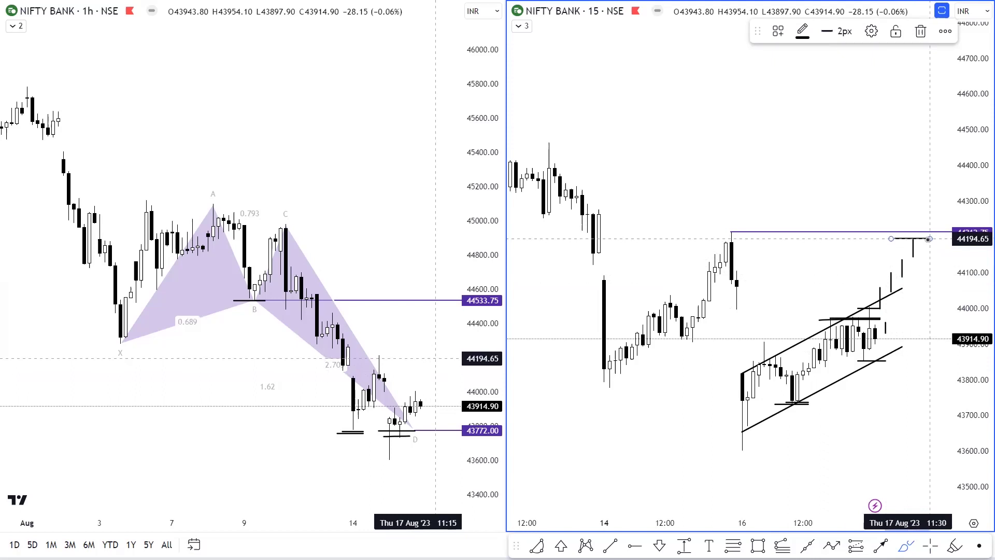
mouse_move(886, 343)
left_mouse_down()
mouse_move(886, 375)
mouse_move(885, 364)
mouse_move(897, 364)
left_mouse_up()
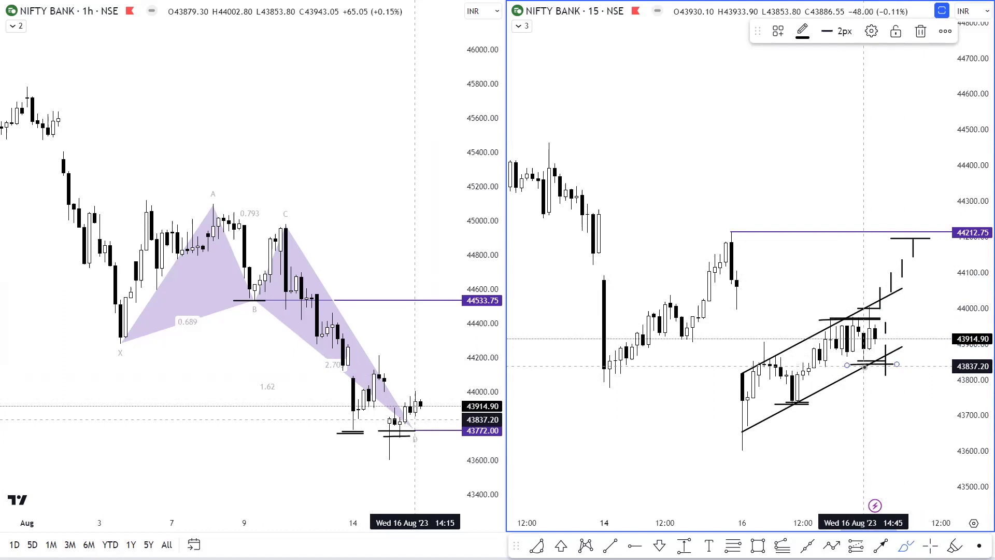
On the 15-minute chart, draw a downward arrow from about 43890 to 43745 and brush a horizontal mark at about 43735 beneath it.
left_click(881, 546)
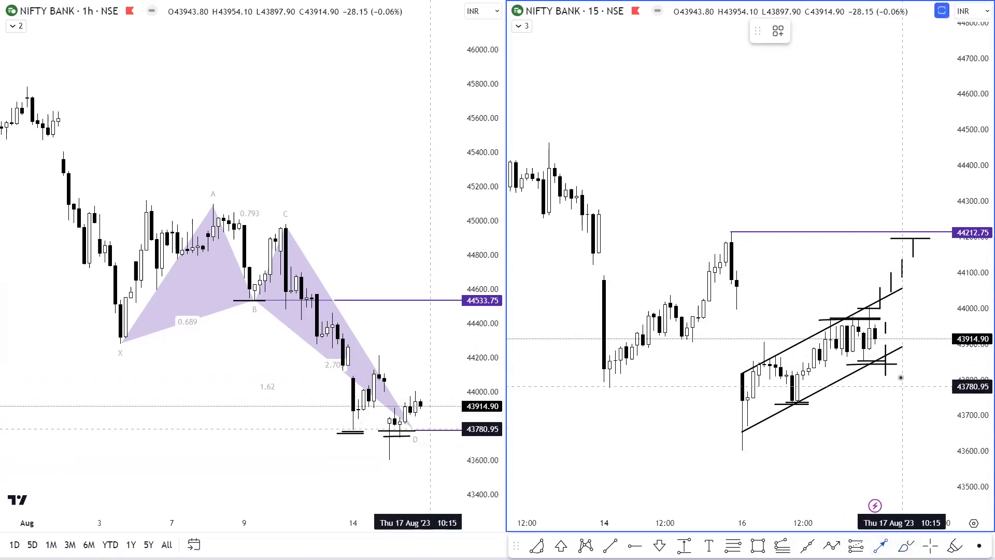
left_click_drag(886, 347, 886, 400)
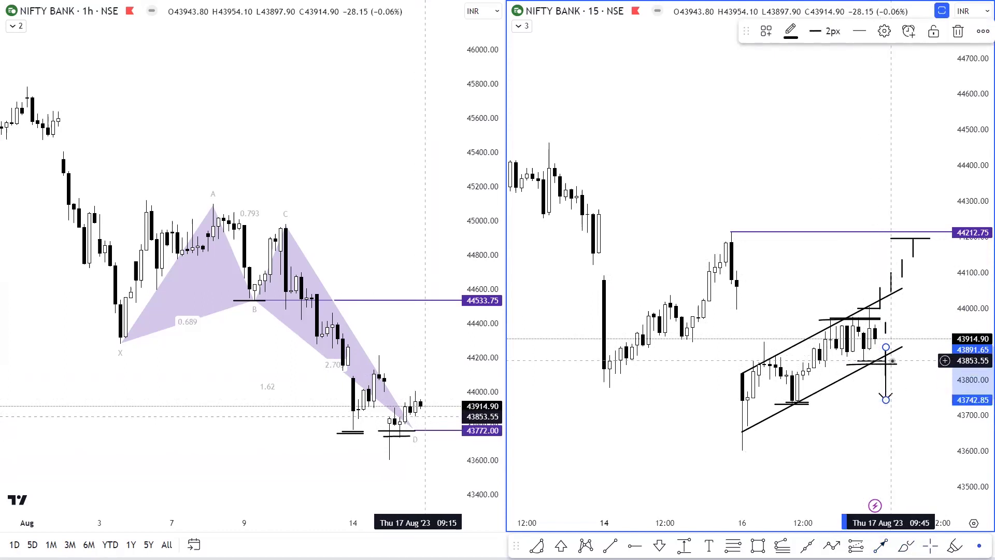
left_click(870, 394)
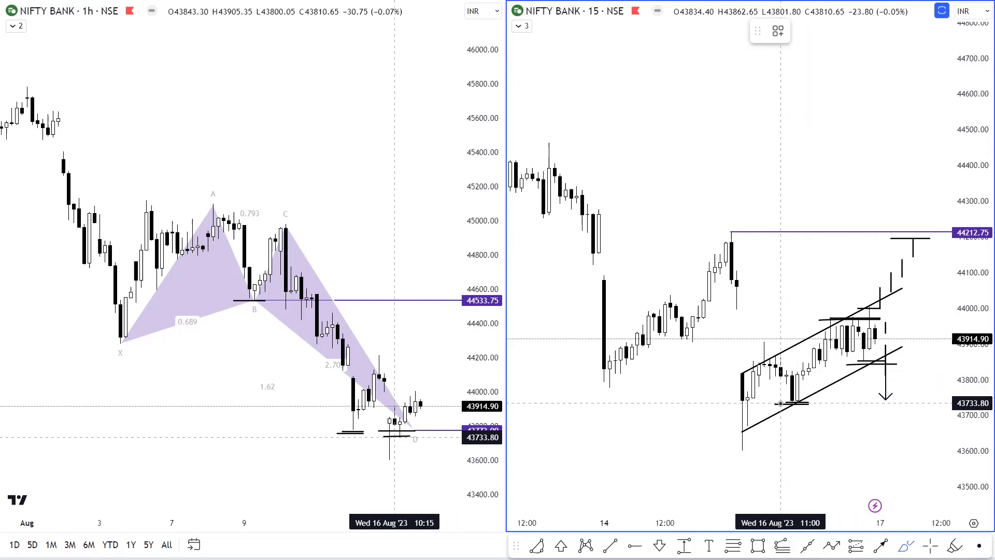
left_click_drag(819, 403, 901, 403)
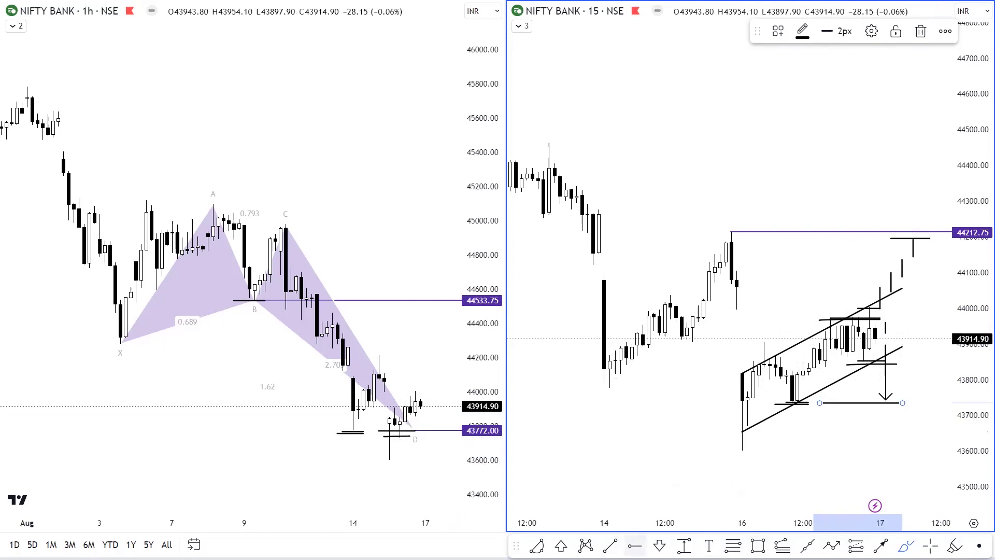
Shade a support zone from about 43775 to 43720 with brushed marks near its edges, and draw an upward arrow from it to about 43915.
left_click(636, 437)
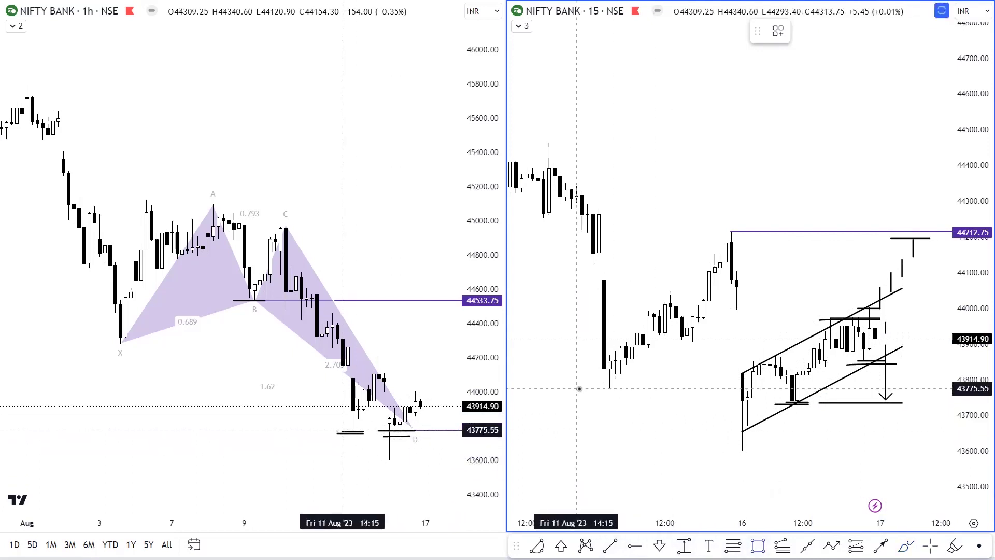
left_click_drag(577, 388, 930, 408)
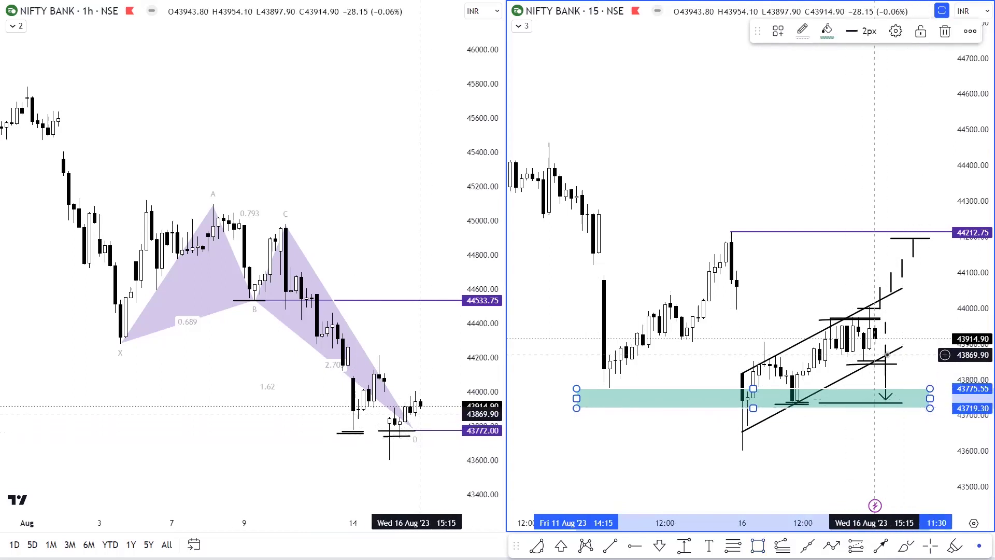
left_click(816, 391)
mouse_move(816, 391)
left_mouse_down()
mouse_move(899, 389)
mouse_move(926, 411)
left_mouse_up()
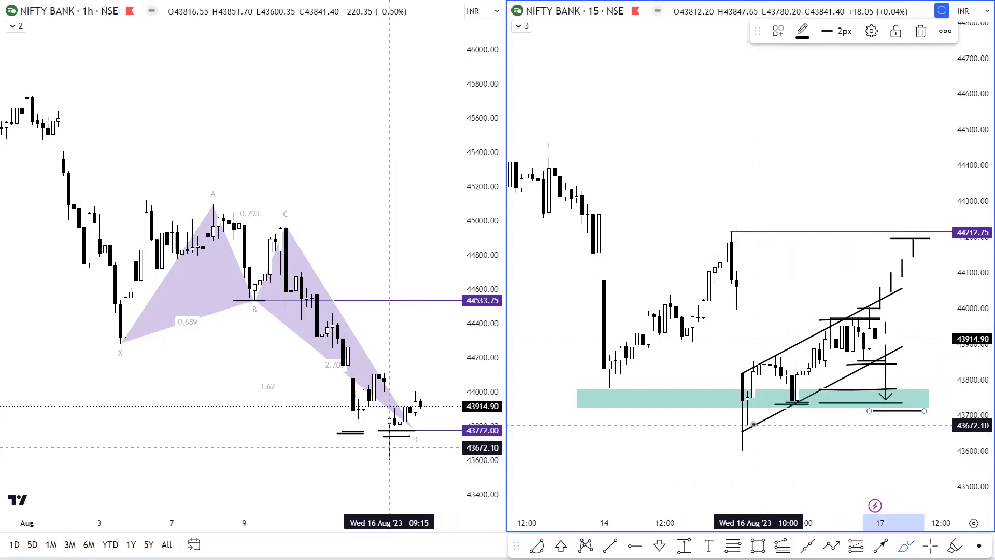
left_click(842, 466)
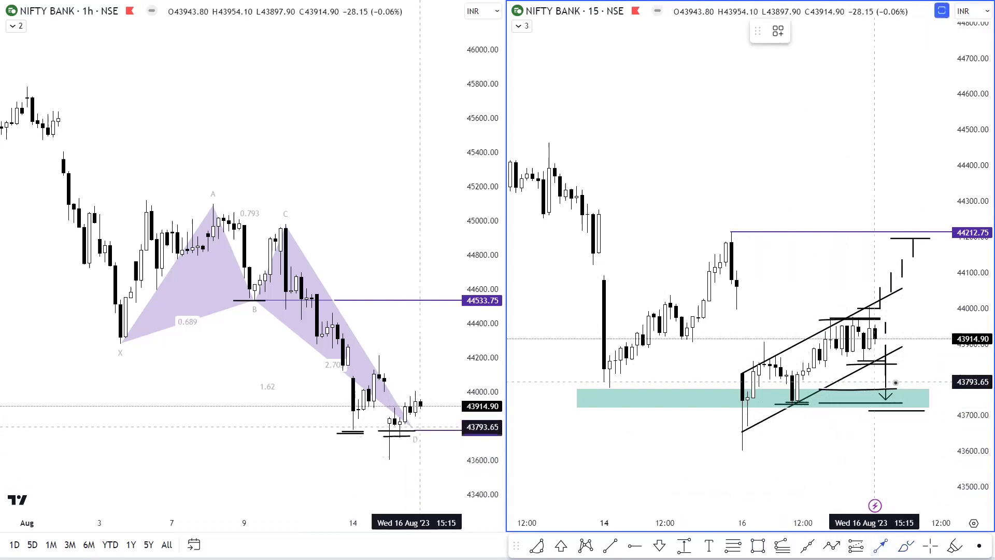
left_click_drag(919, 406, 919, 340)
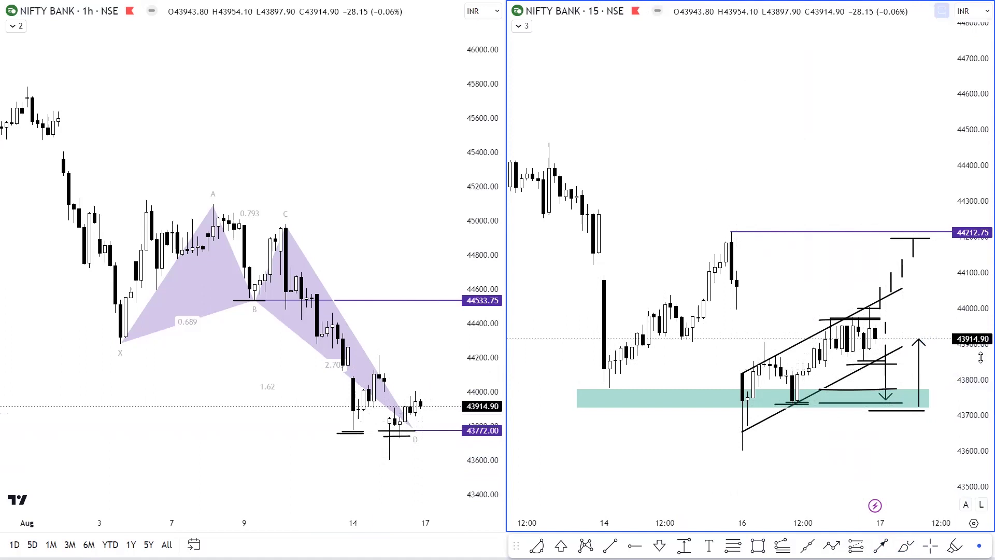
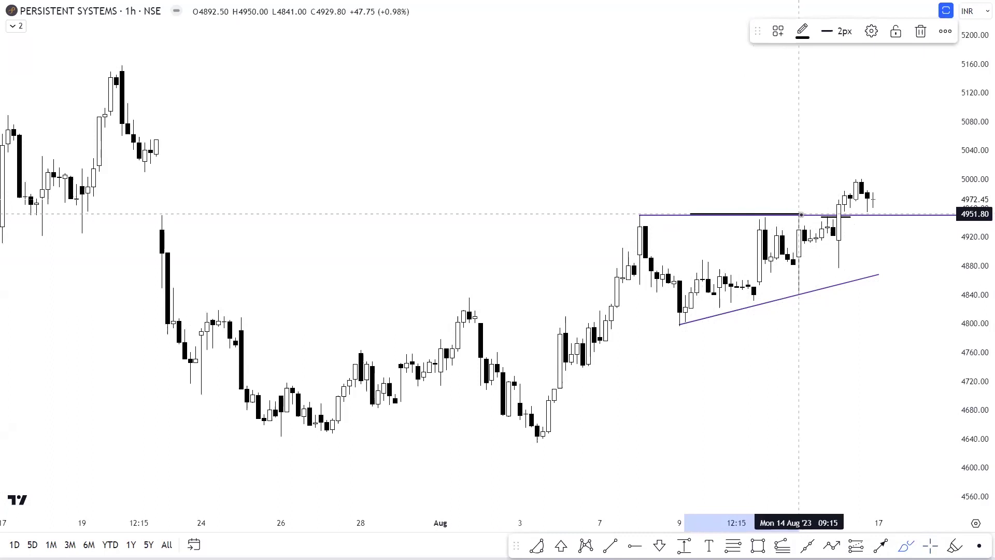
On the Persistent Systems 1-hour chart, brush marks at about 4952 along the horizontal resistance line and at about 5003 above the latest high.
left_click(801, 214)
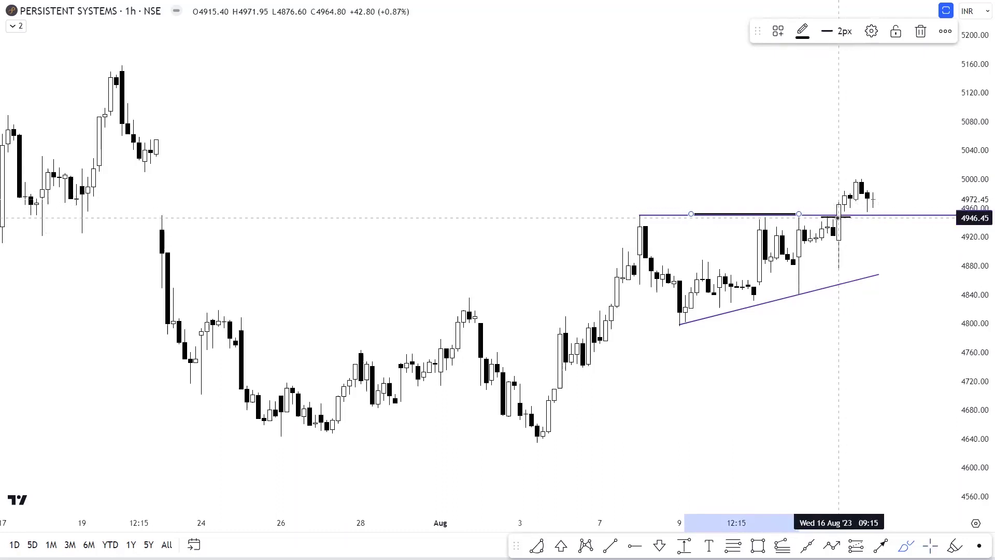
left_click(835, 177)
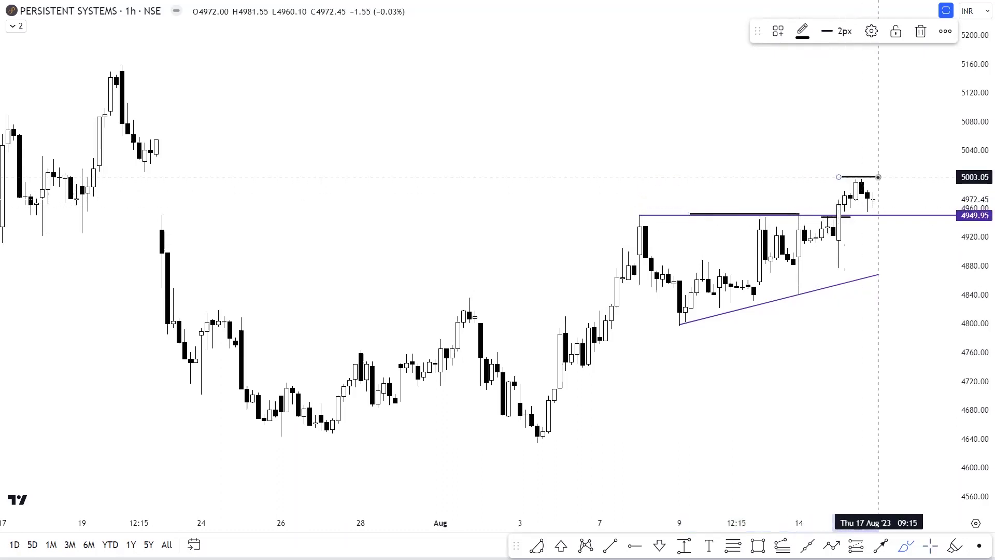
left_click(878, 177)
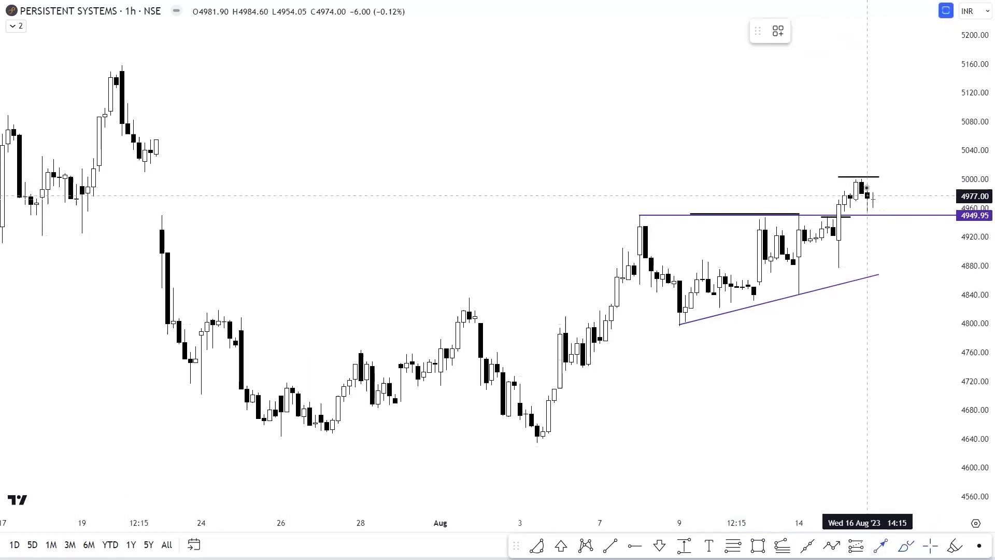
Draw a falling arrow from about 5004 to 4955 and shade a rectangular support zone from about 4962 to 4950 around its tip.
left_click(862, 177)
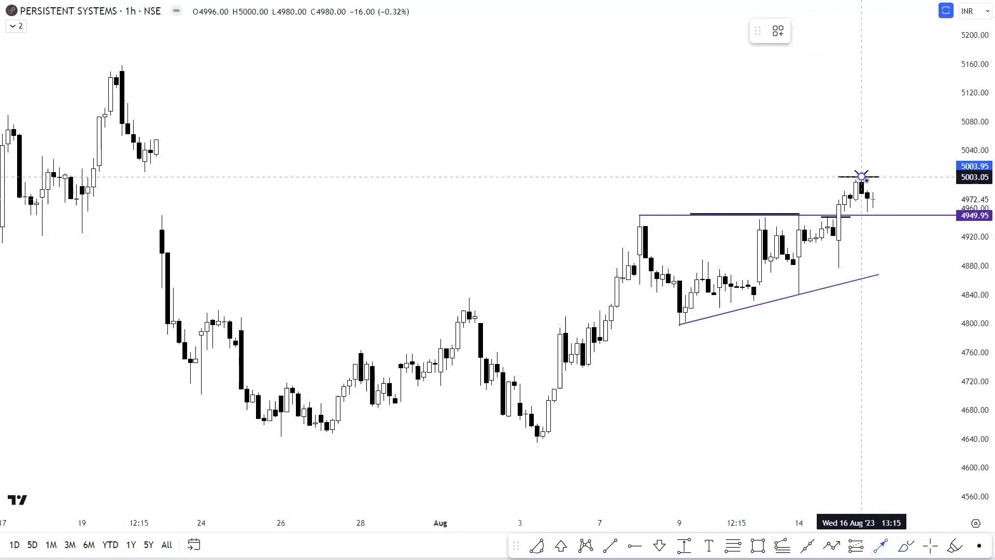
left_click(890, 212)
left_click(897, 290)
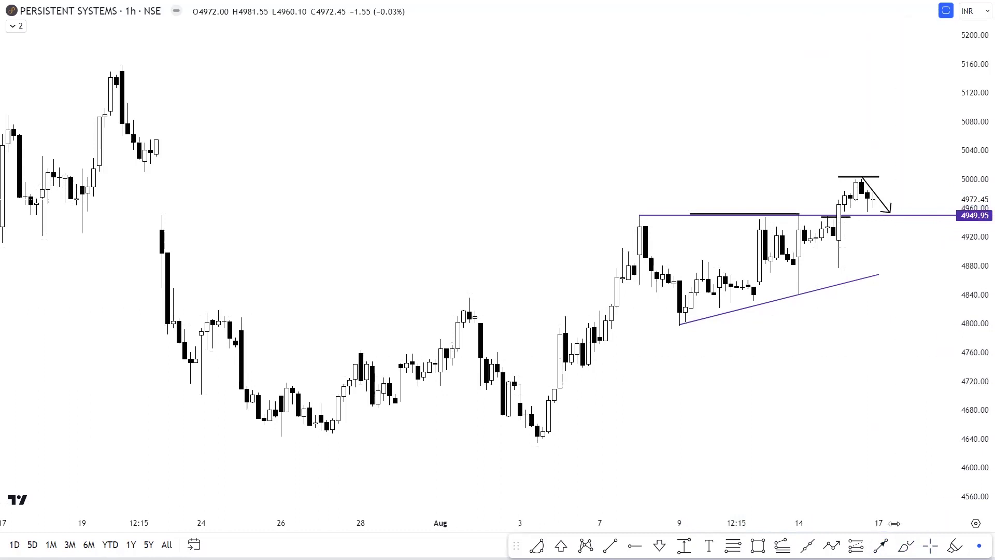
left_click(758, 544)
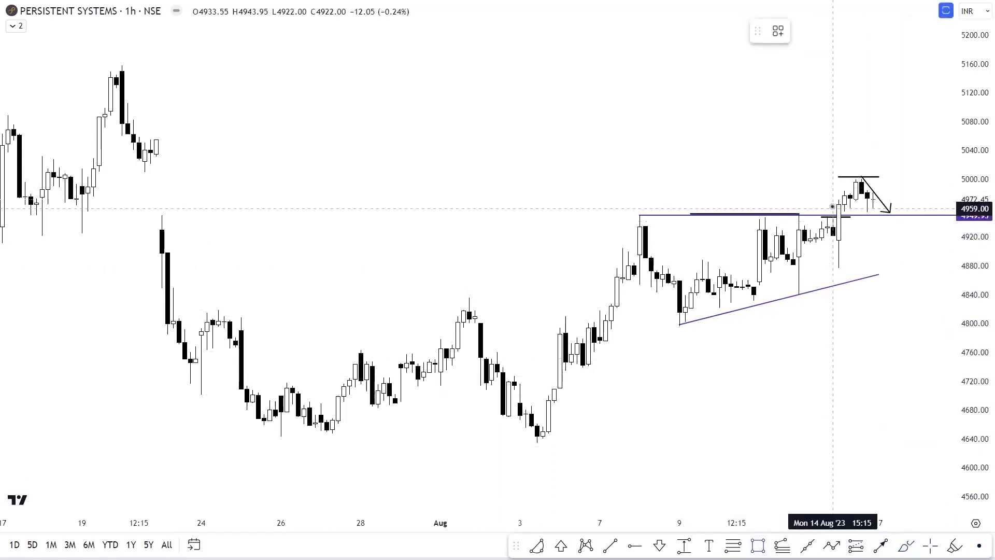
left_click(833, 206)
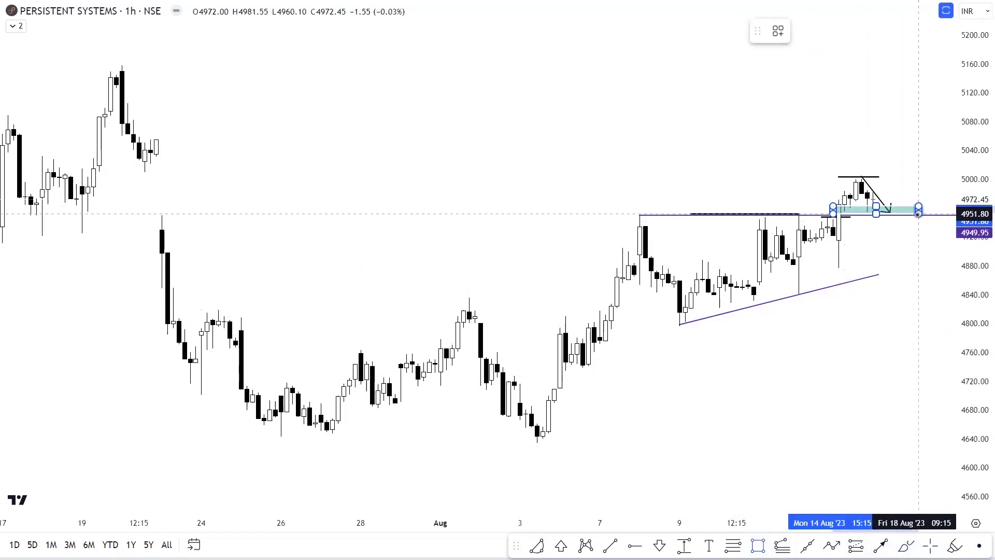
left_click(919, 215)
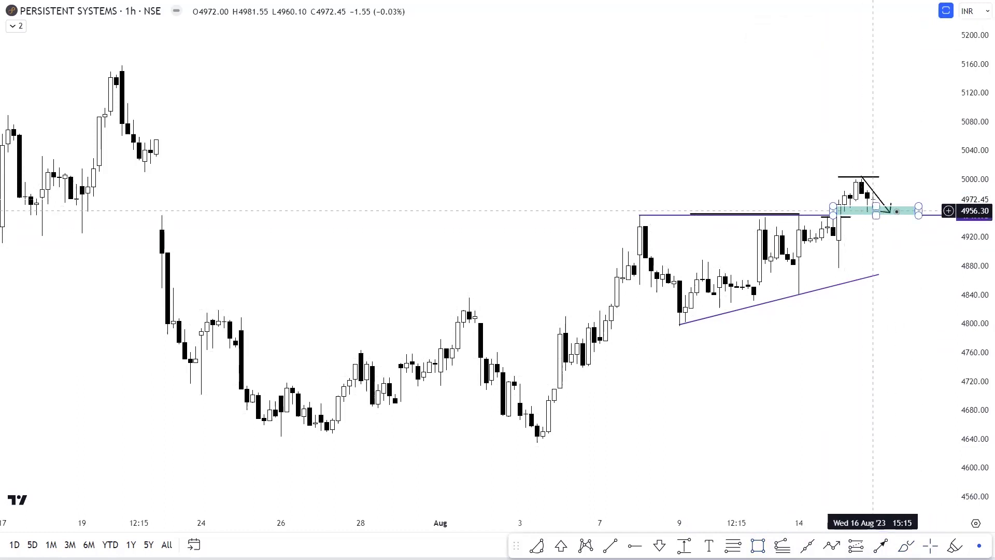
Draw a rising arrow from the zone at about 4957 to about 5040, and brush a mark at about 4875 under the recent swing low.
left_click(882, 545)
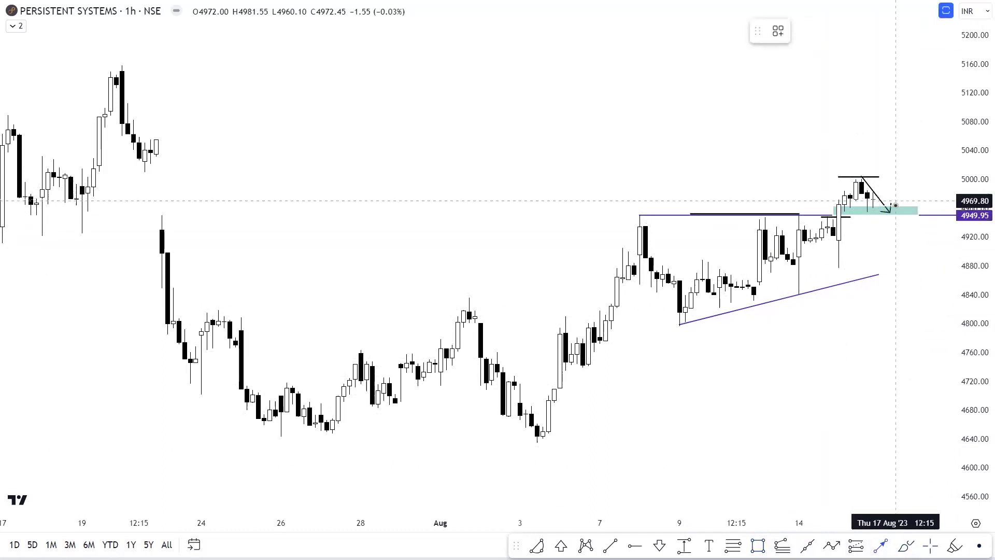
left_click(890, 210)
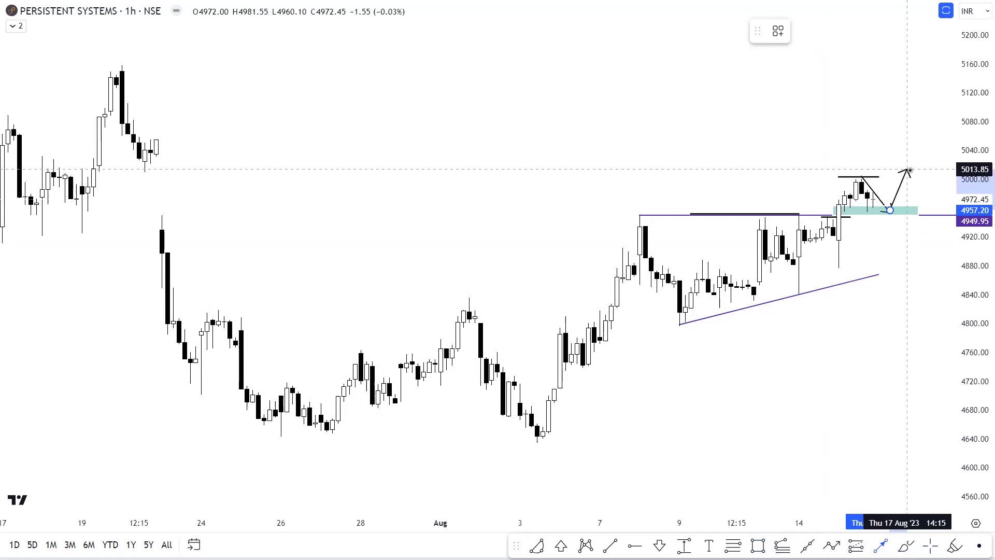
double_click(914, 151)
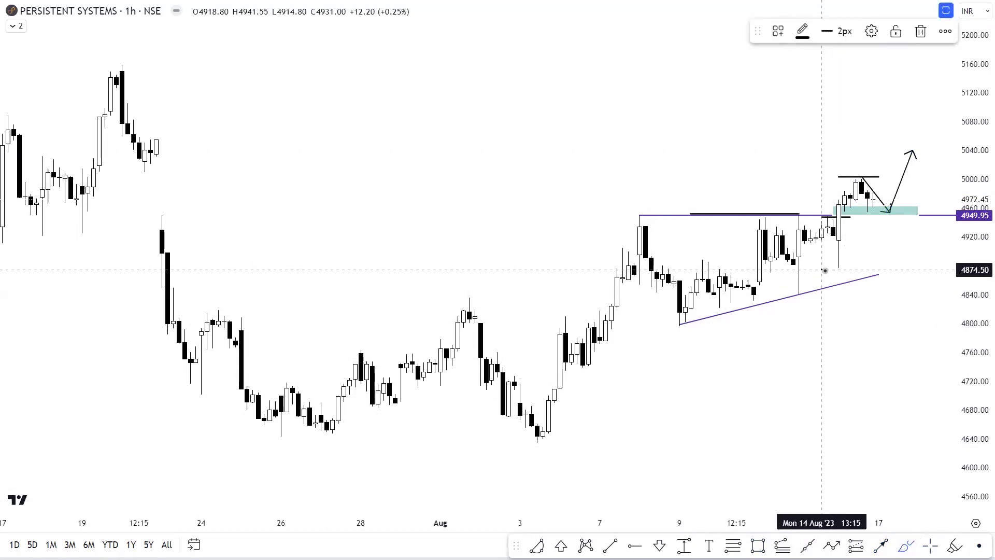
left_click_drag(825, 270, 852, 270)
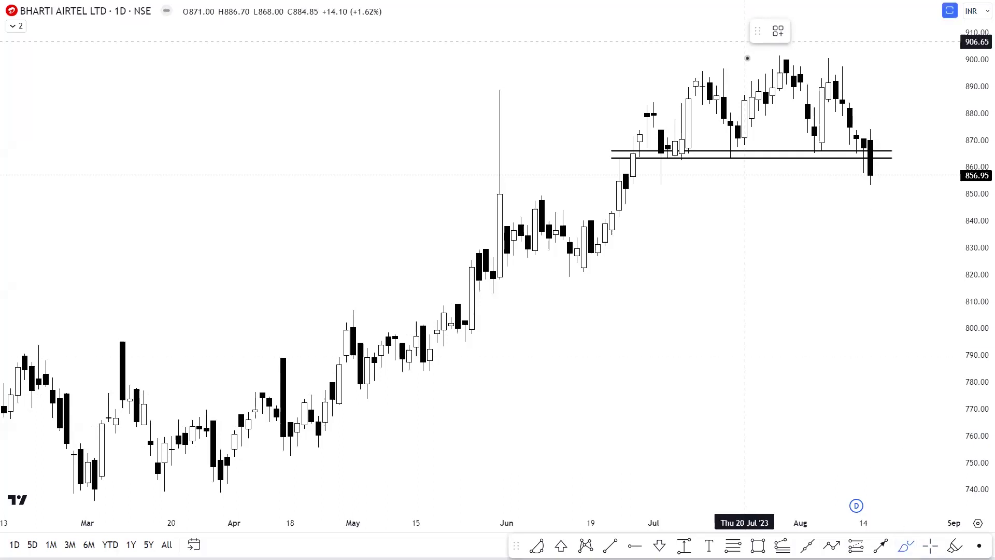
On the Bharti Airtel daily chart, brush marks at the three peaks near 895–897 and a support mark at about 854 with a short downward stroke.
left_click_drag(690, 75, 850, 68)
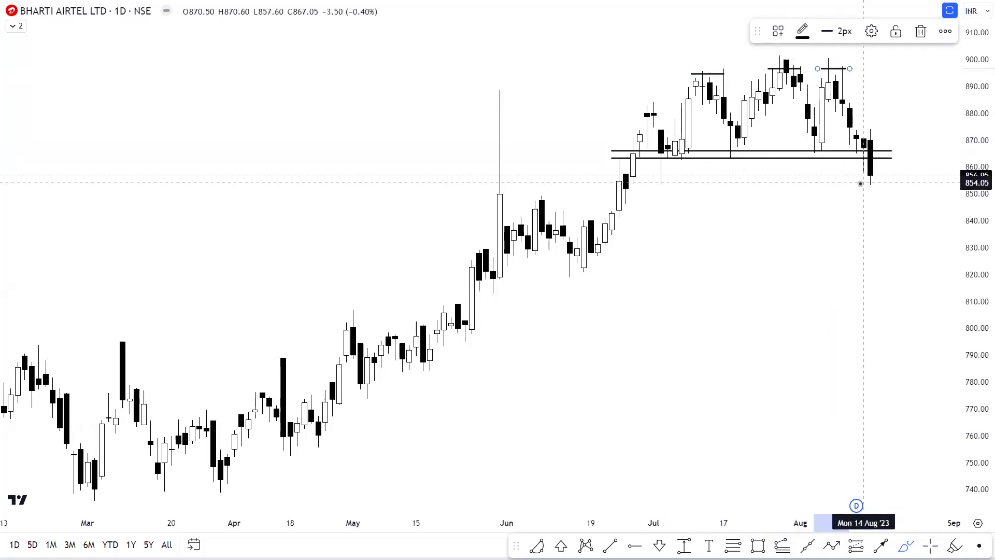
mouse_move(864, 183)
left_mouse_down()
mouse_move(884, 179)
mouse_move(885, 168)
mouse_move(884, 199)
left_mouse_up()
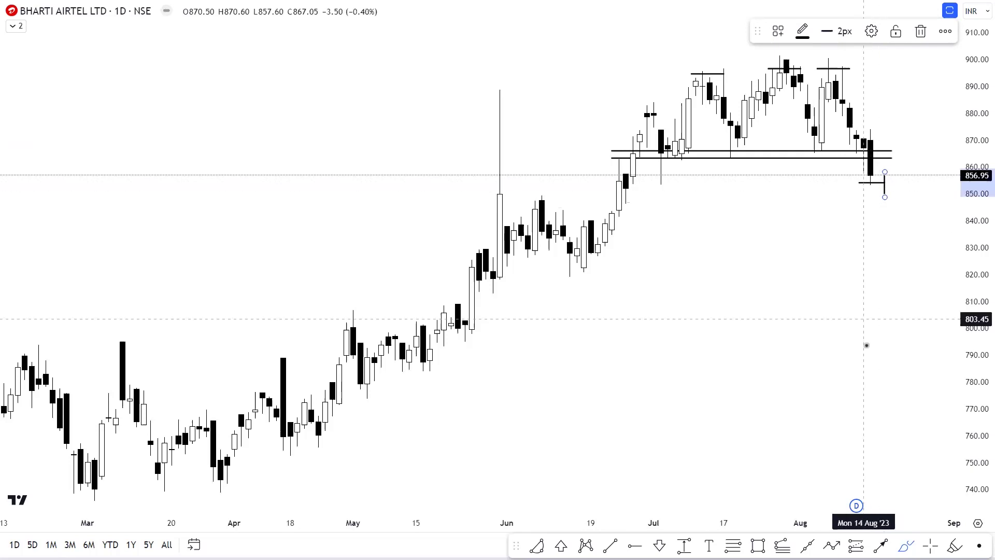
Draw a downward arrow from the double support lines at about 865 to about 822.
left_click(881, 545)
left_click(890, 153)
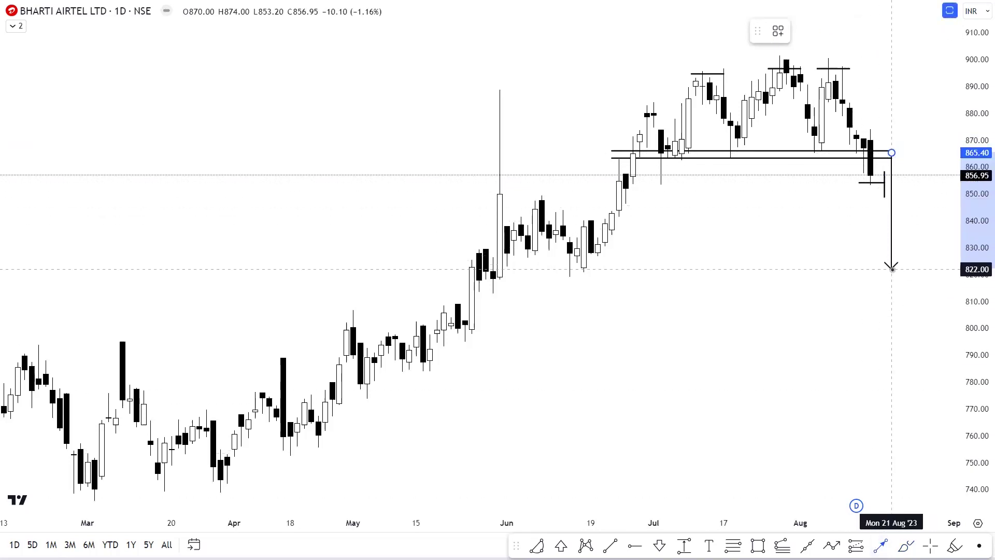
left_click(892, 267)
left_click(910, 269)
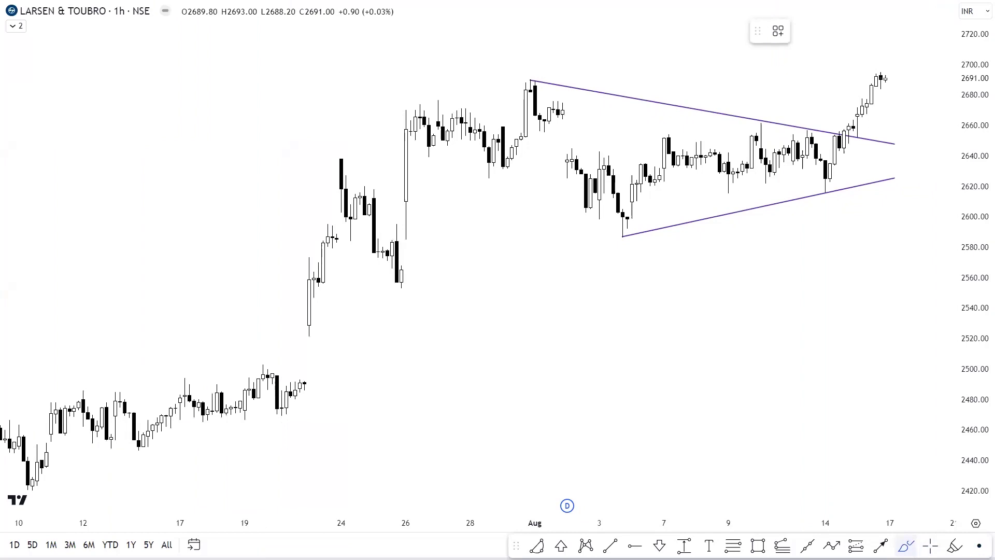
On the Larsen & Toubro 1-hour chart, brush a broken resistance line at about 2654 across the swing highs and a mark at about 2661.
left_click(658, 135)
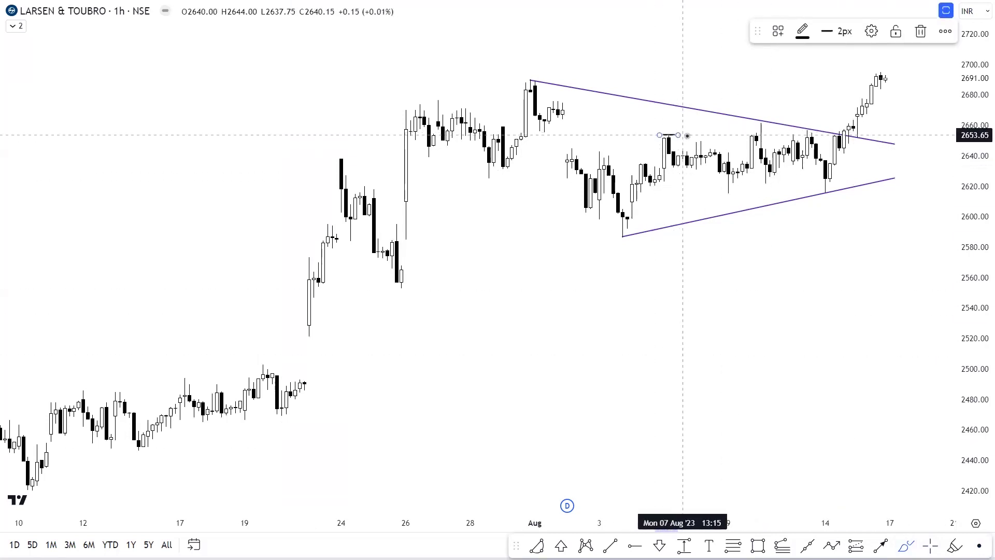
left_click(747, 135)
left_click(878, 135)
left_click(830, 124)
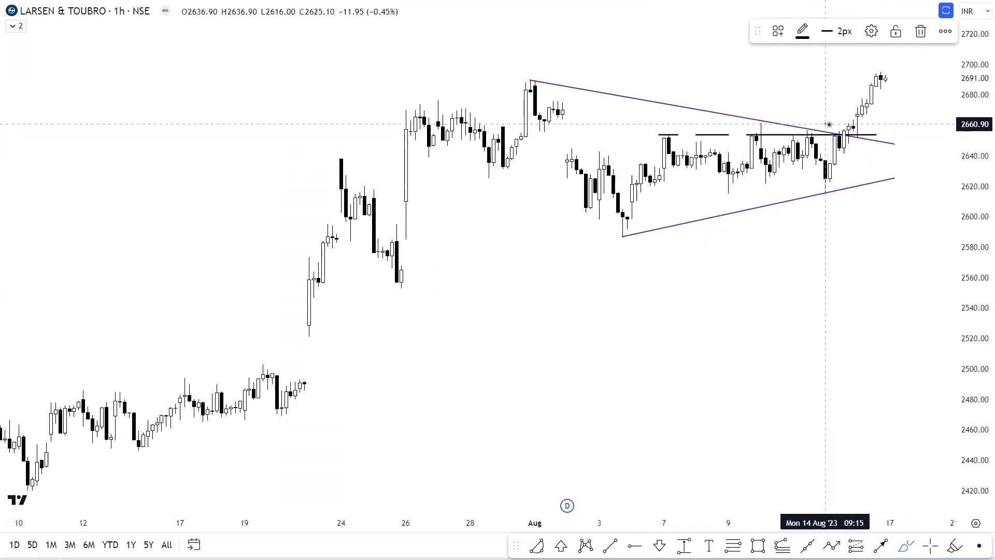
left_click(868, 124)
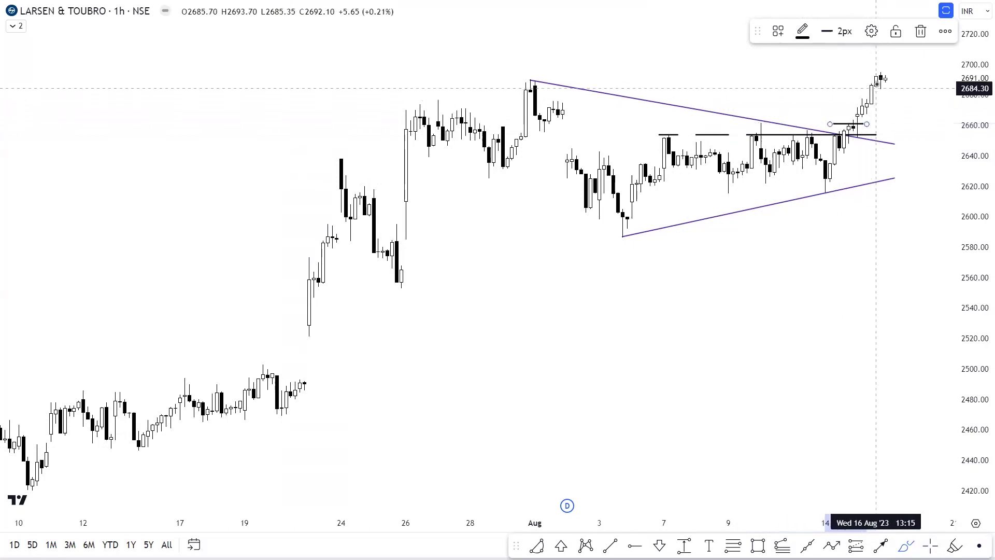
Brush marks at about 2690 on the 1 August high and across the latest candles, and draw a rising arrow from about 2652 to 2688.
left_click(521, 78)
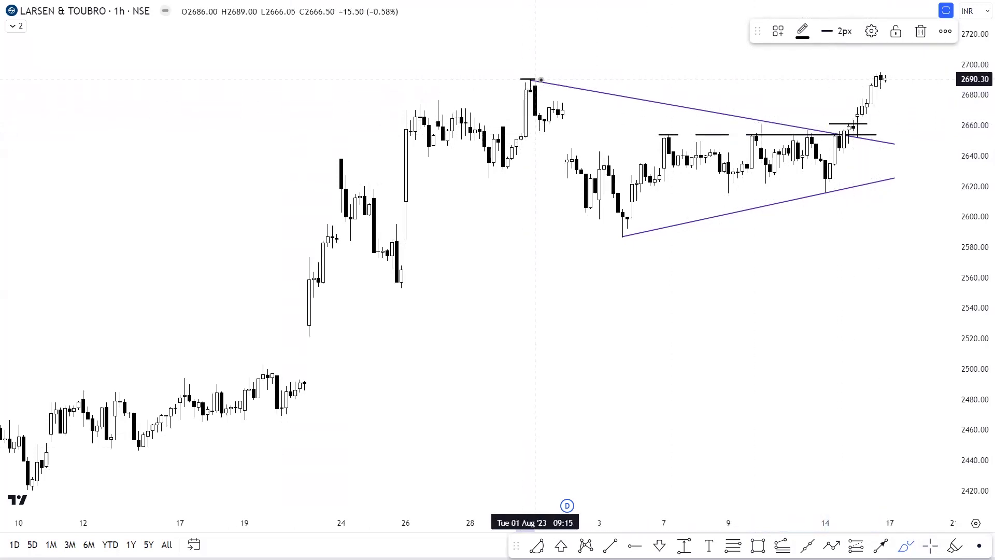
left_click(544, 79)
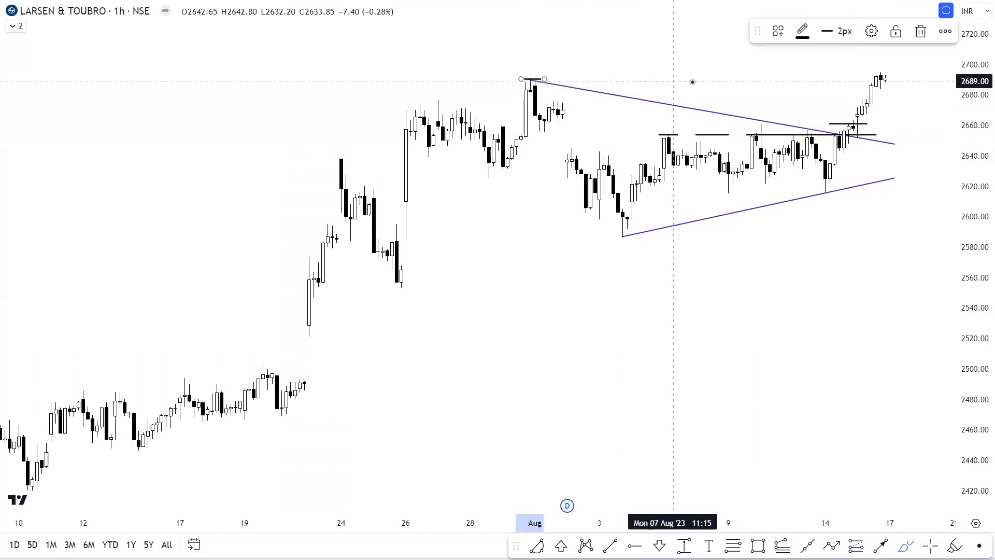
left_click(848, 79)
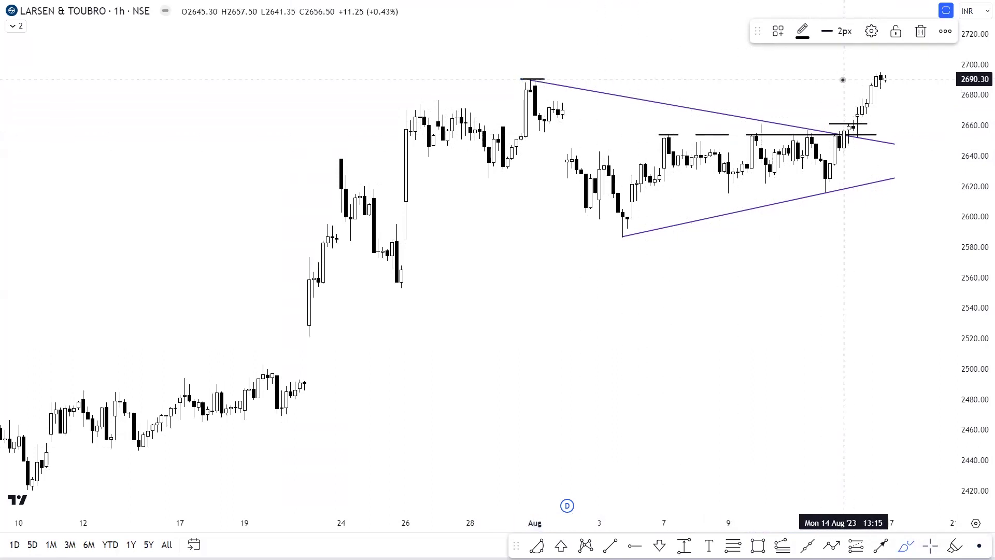
left_click(893, 79)
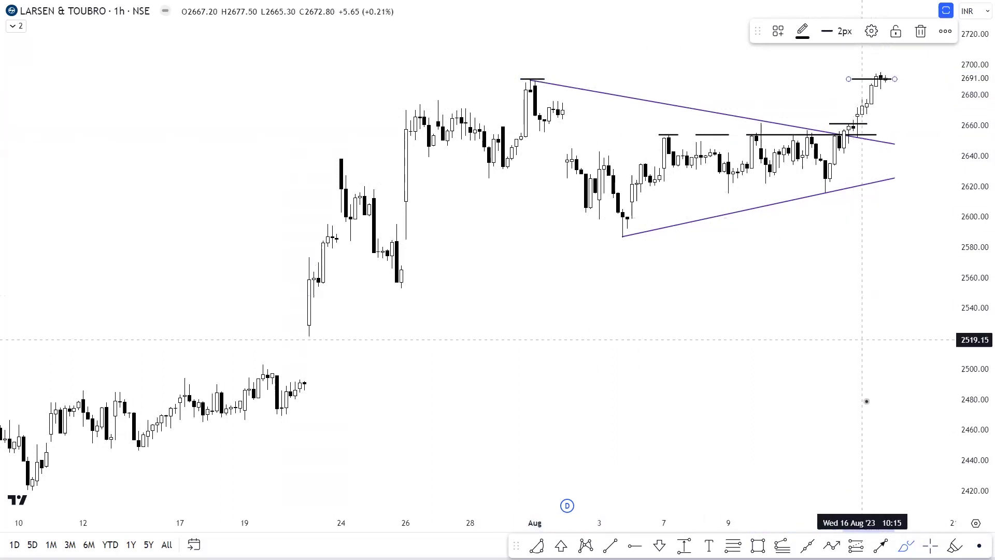
left_click(858, 138)
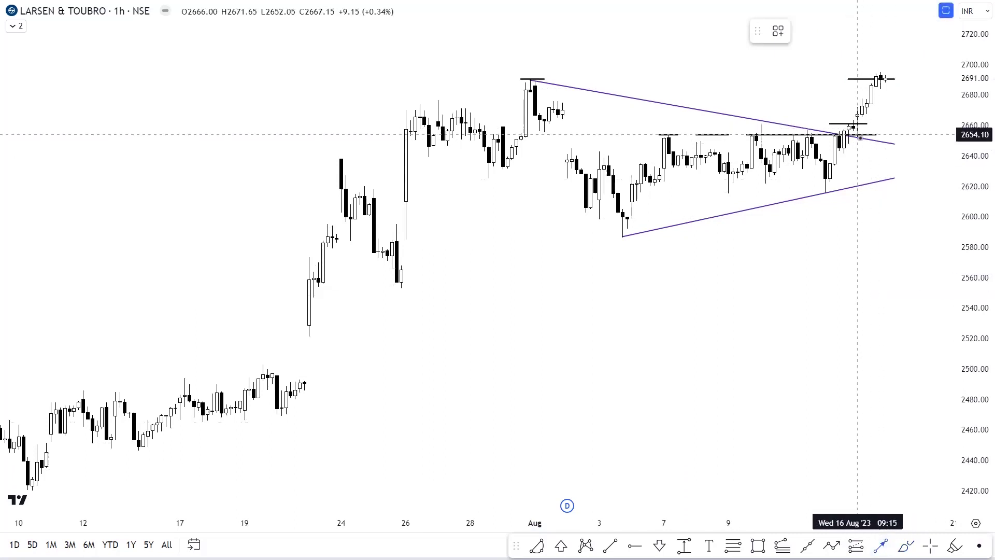
left_click(894, 83)
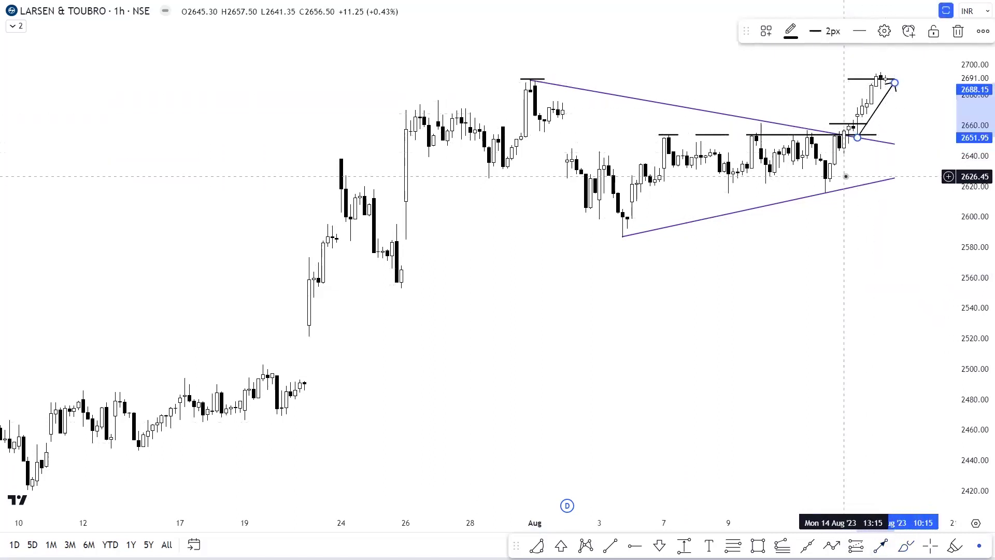